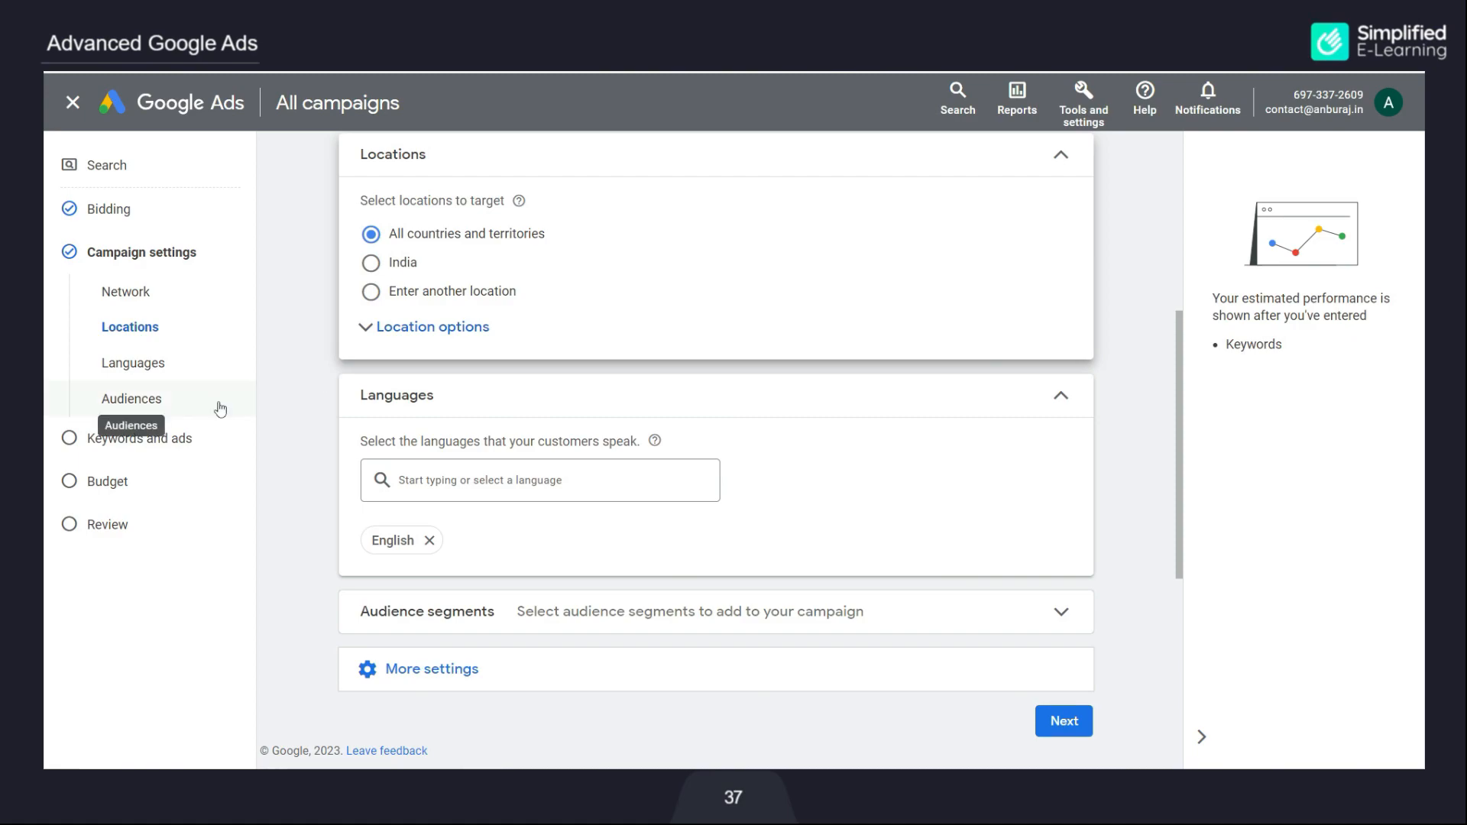
Step: Search the campaign's audience segments for "bike" and add the Motorcycle Enthusiasts affinity segment
left_click(148, 405)
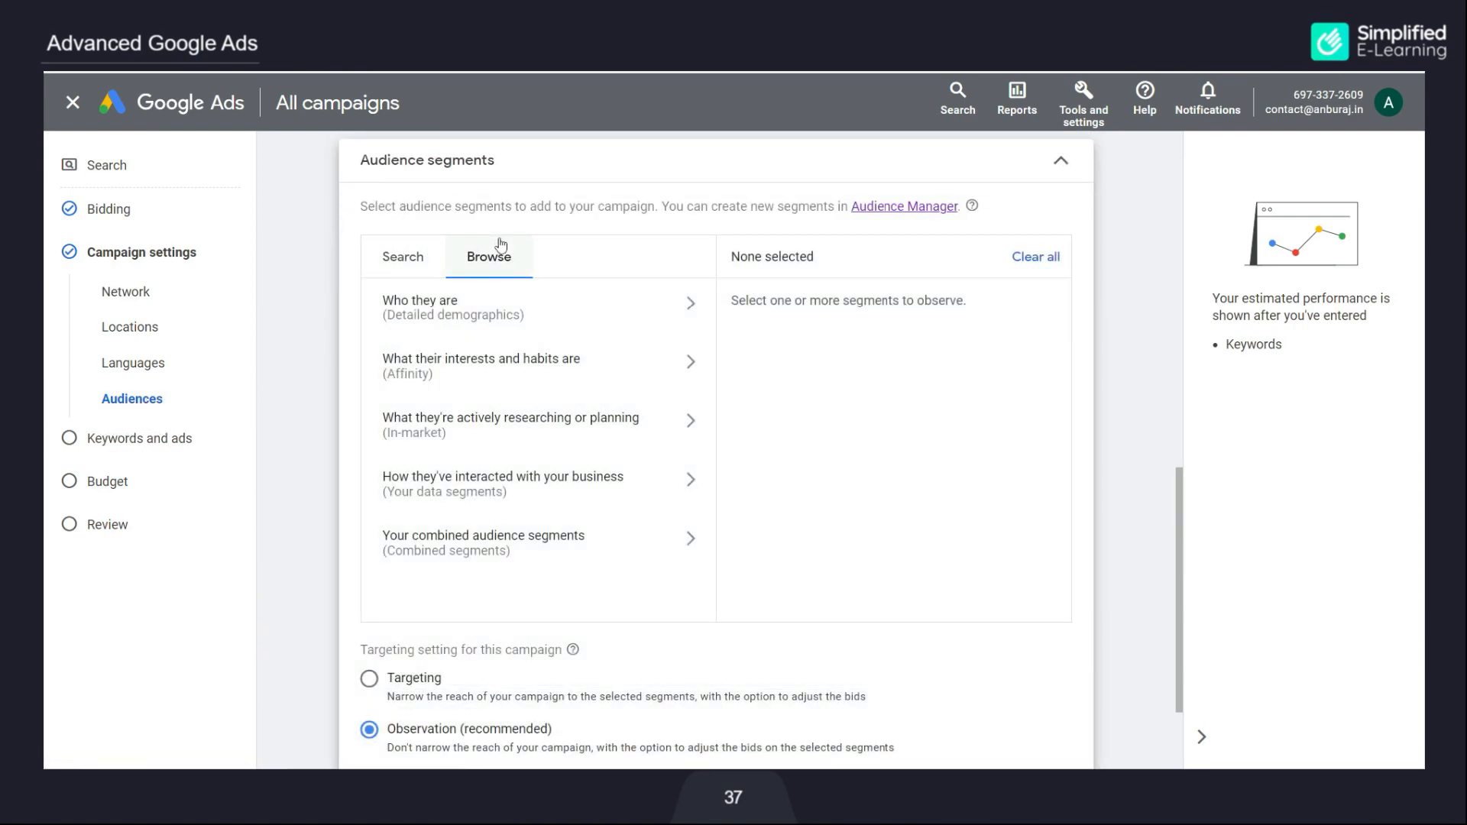
left_click(406, 262)
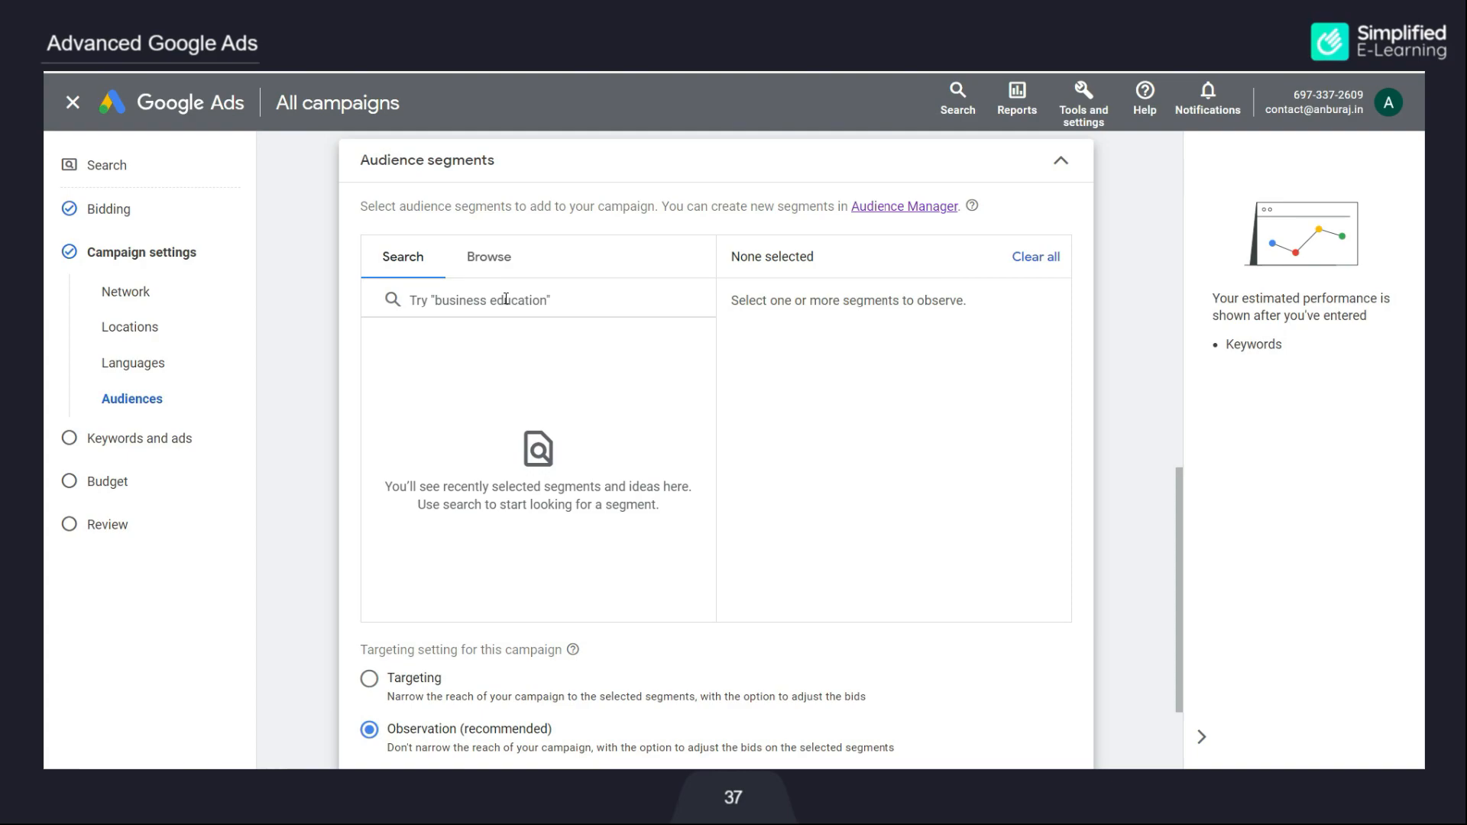
left_click(506, 299)
type("bike")
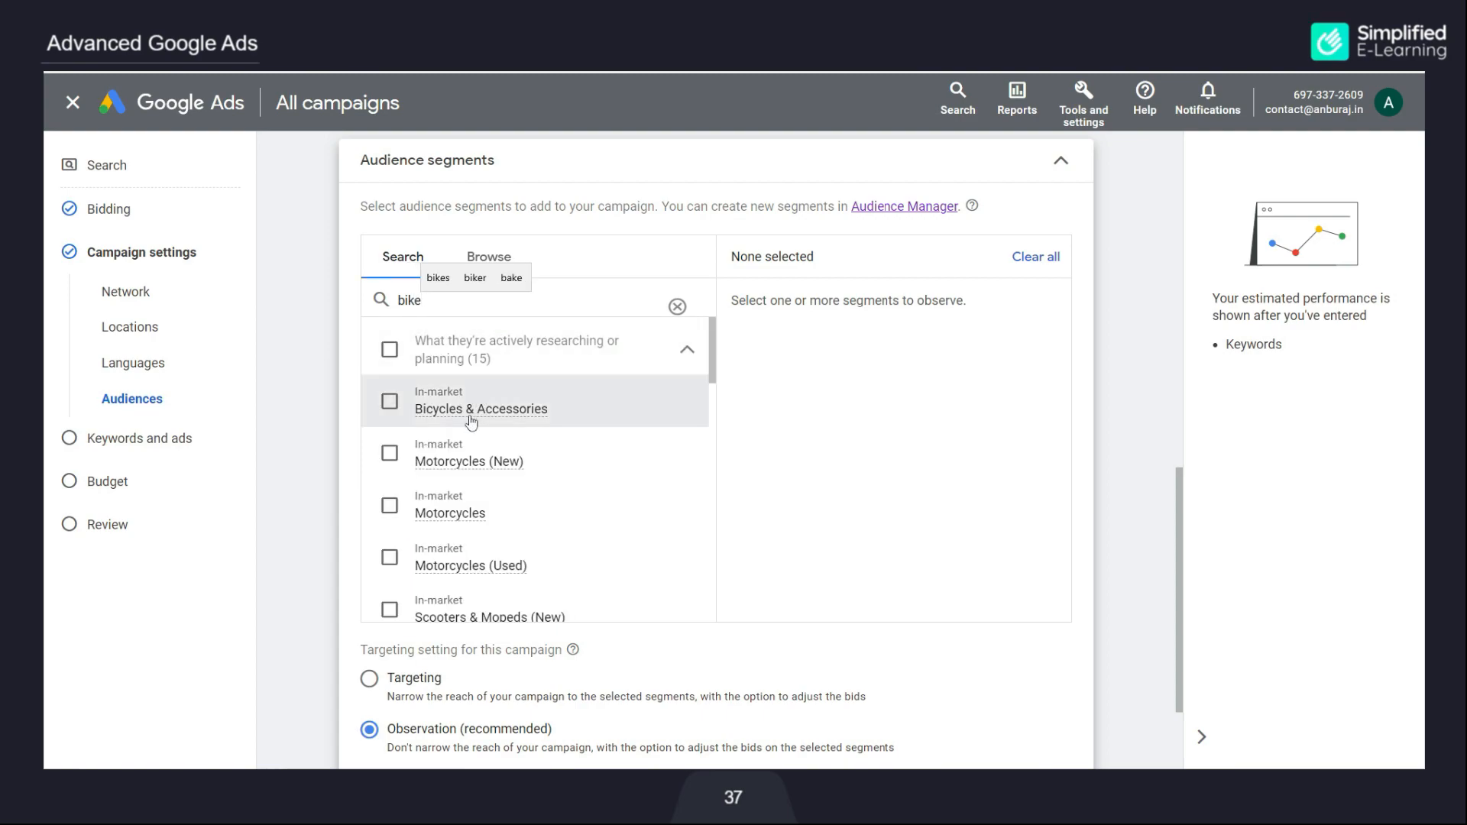
mouse_move(471, 421)
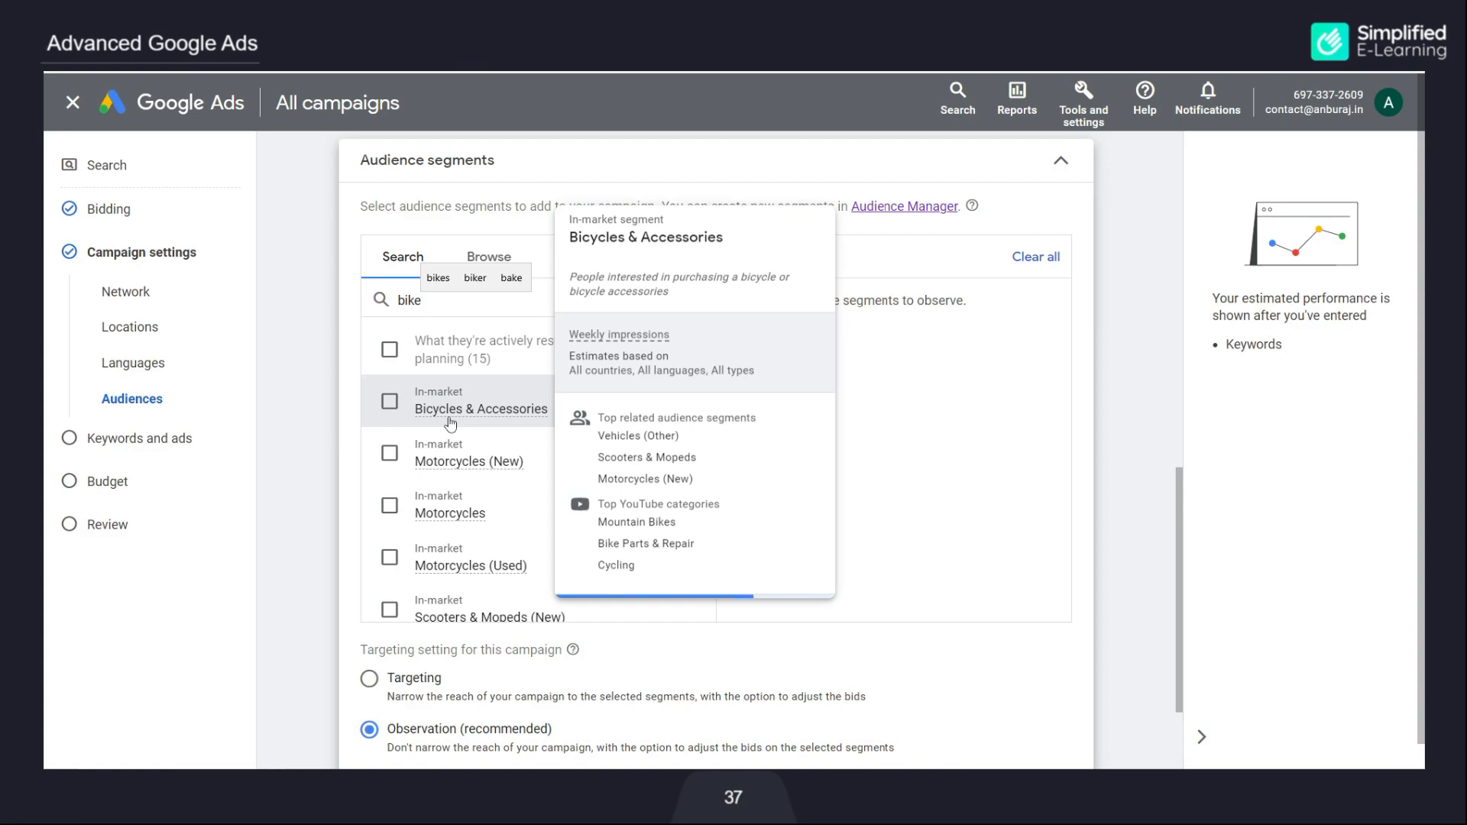
mouse_move(479, 471)
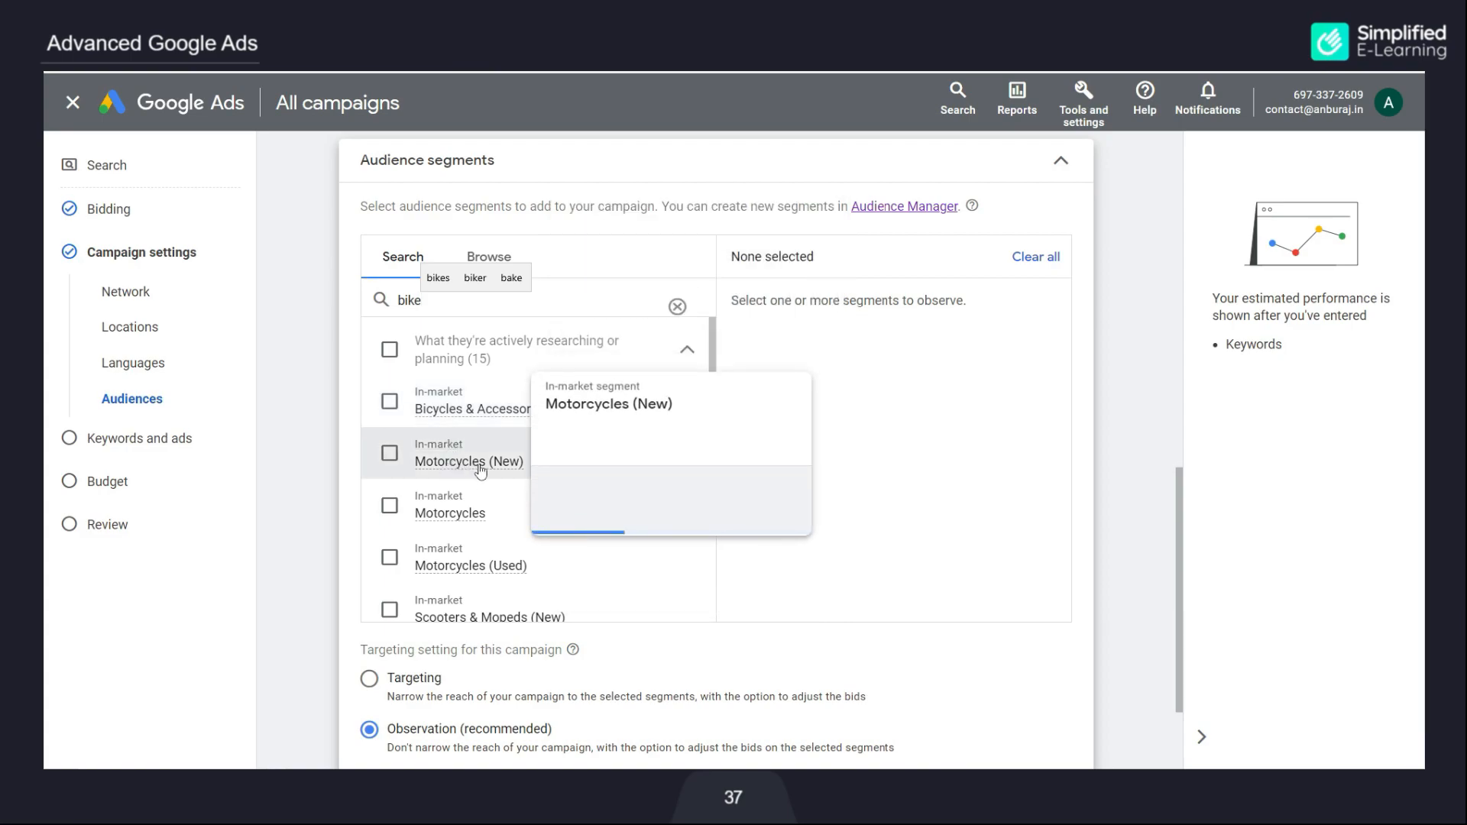
scroll(485, 570, "down", 1)
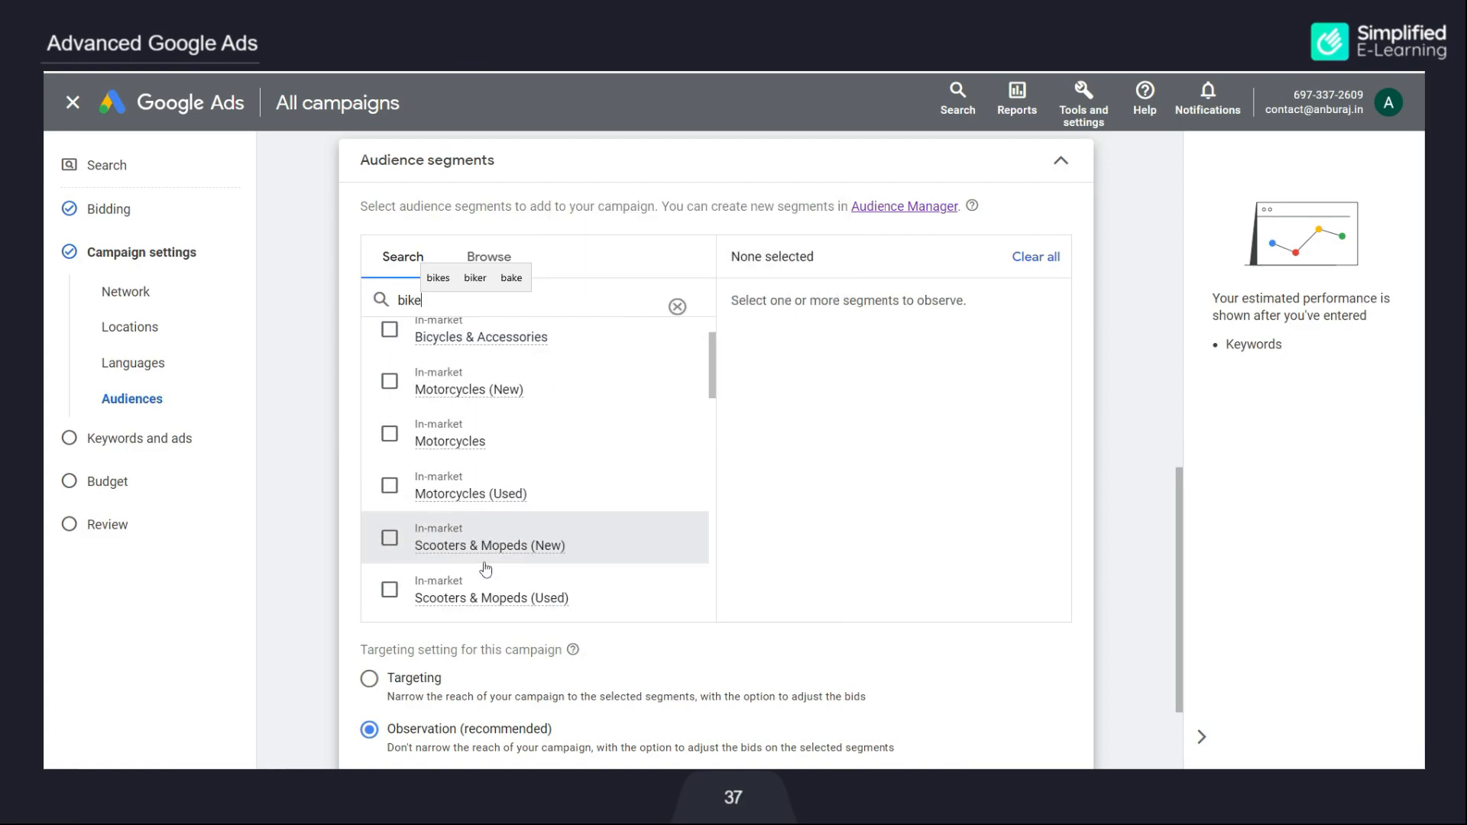
scroll(485, 569, "down", 4)
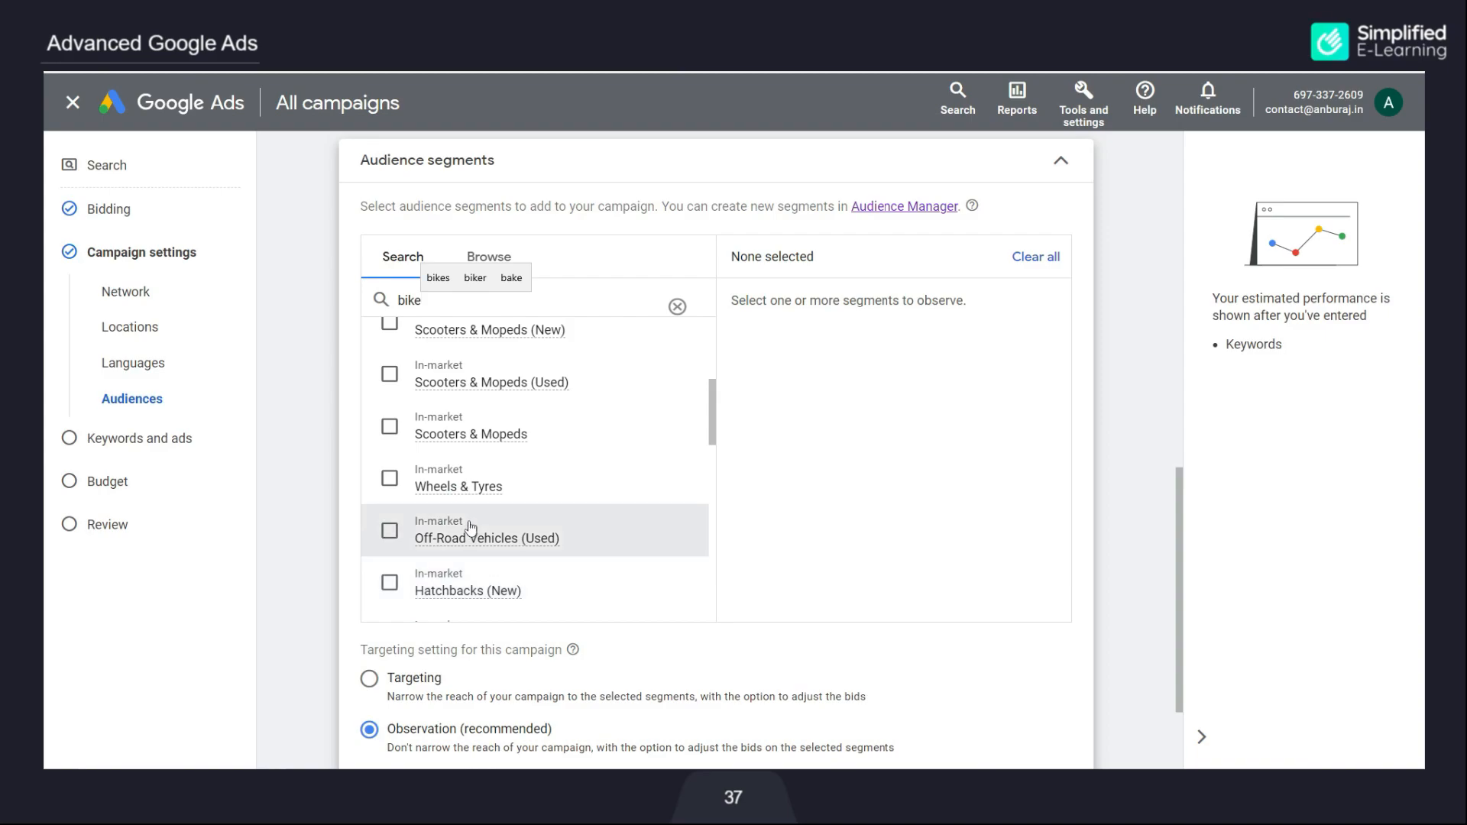
scroll(471, 527, "down", 3)
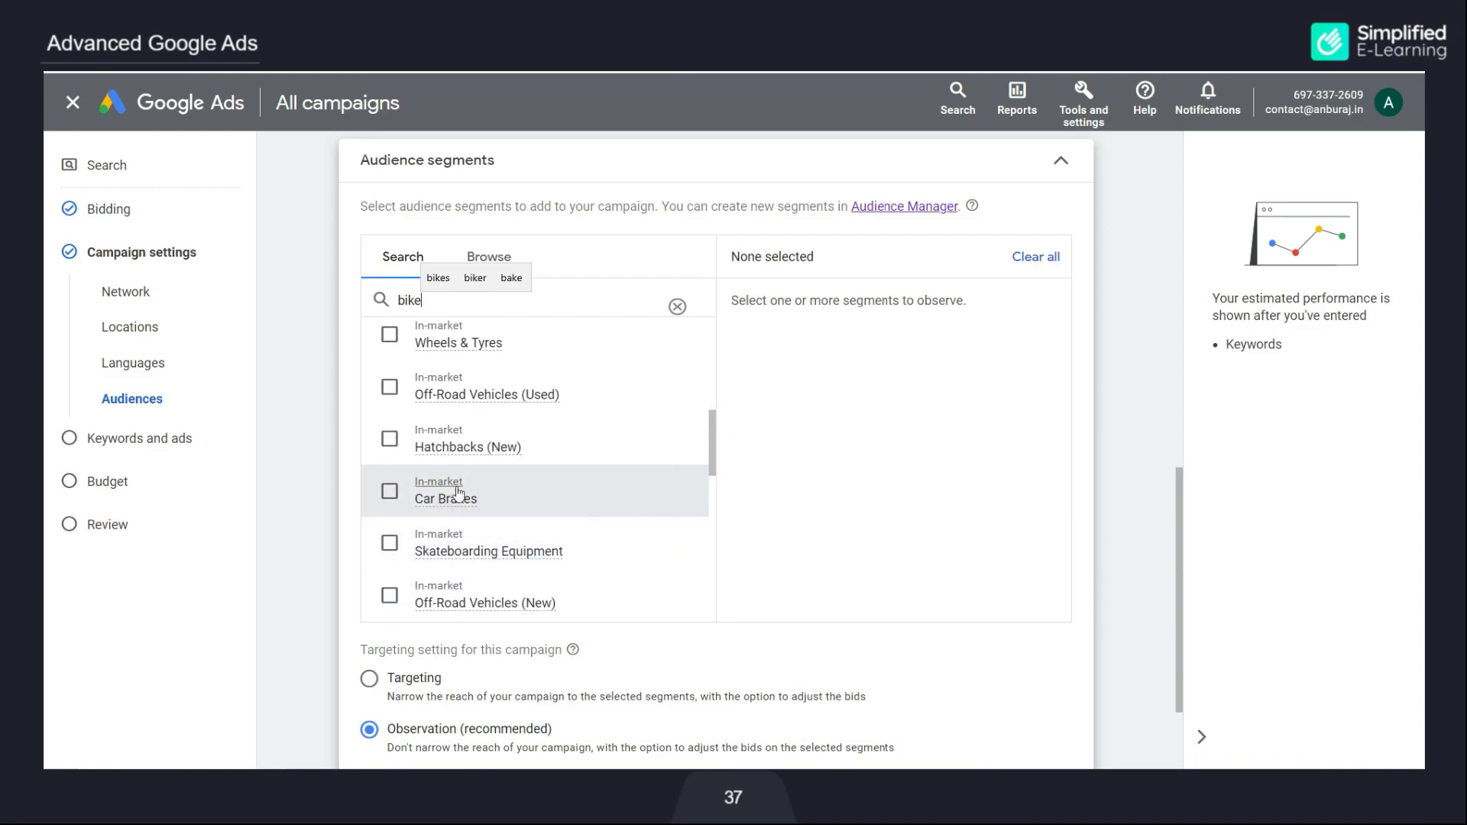
scroll(458, 493, "down", 5)
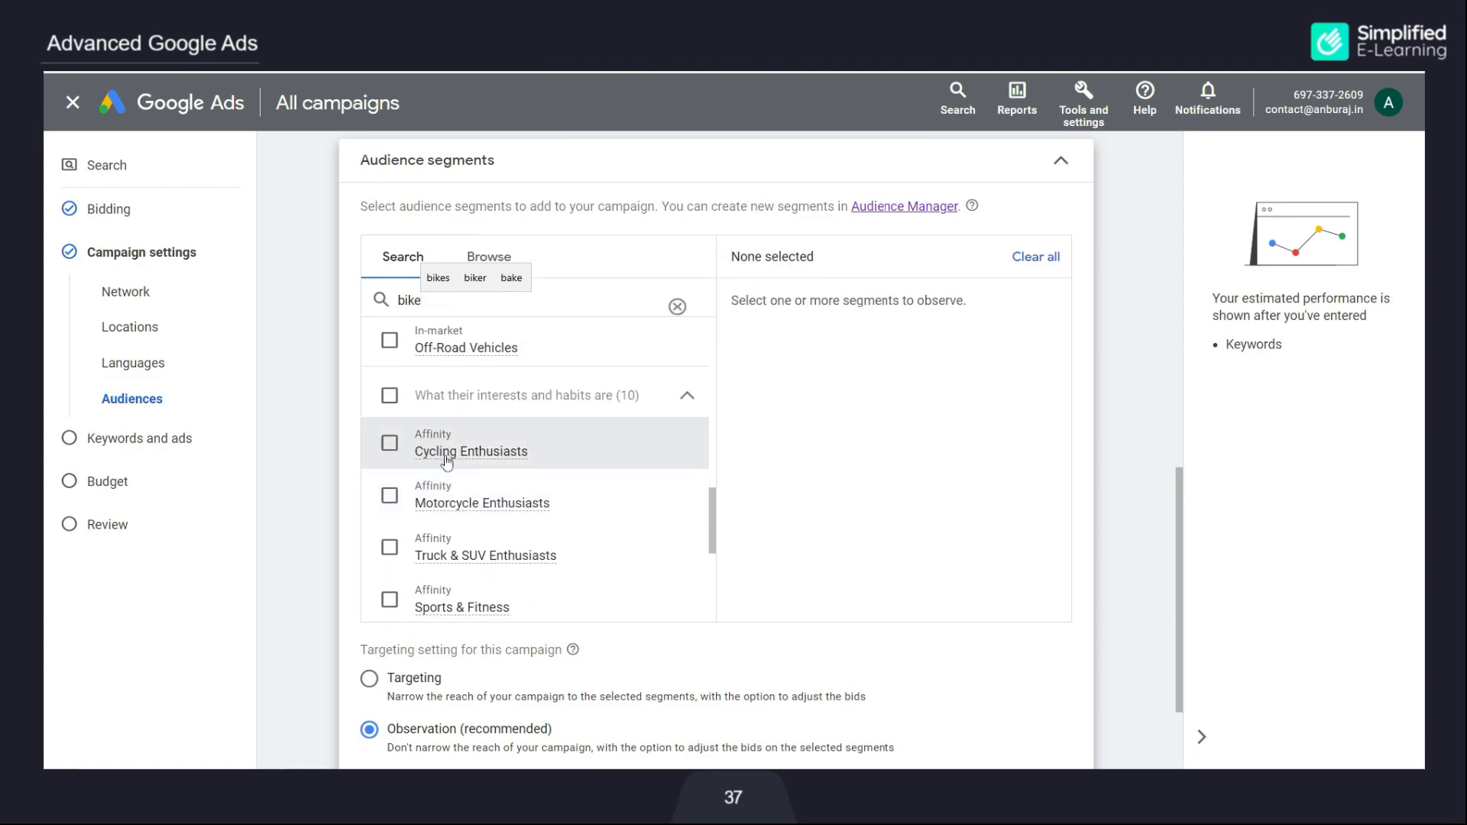
scroll(446, 459, "down", 2)
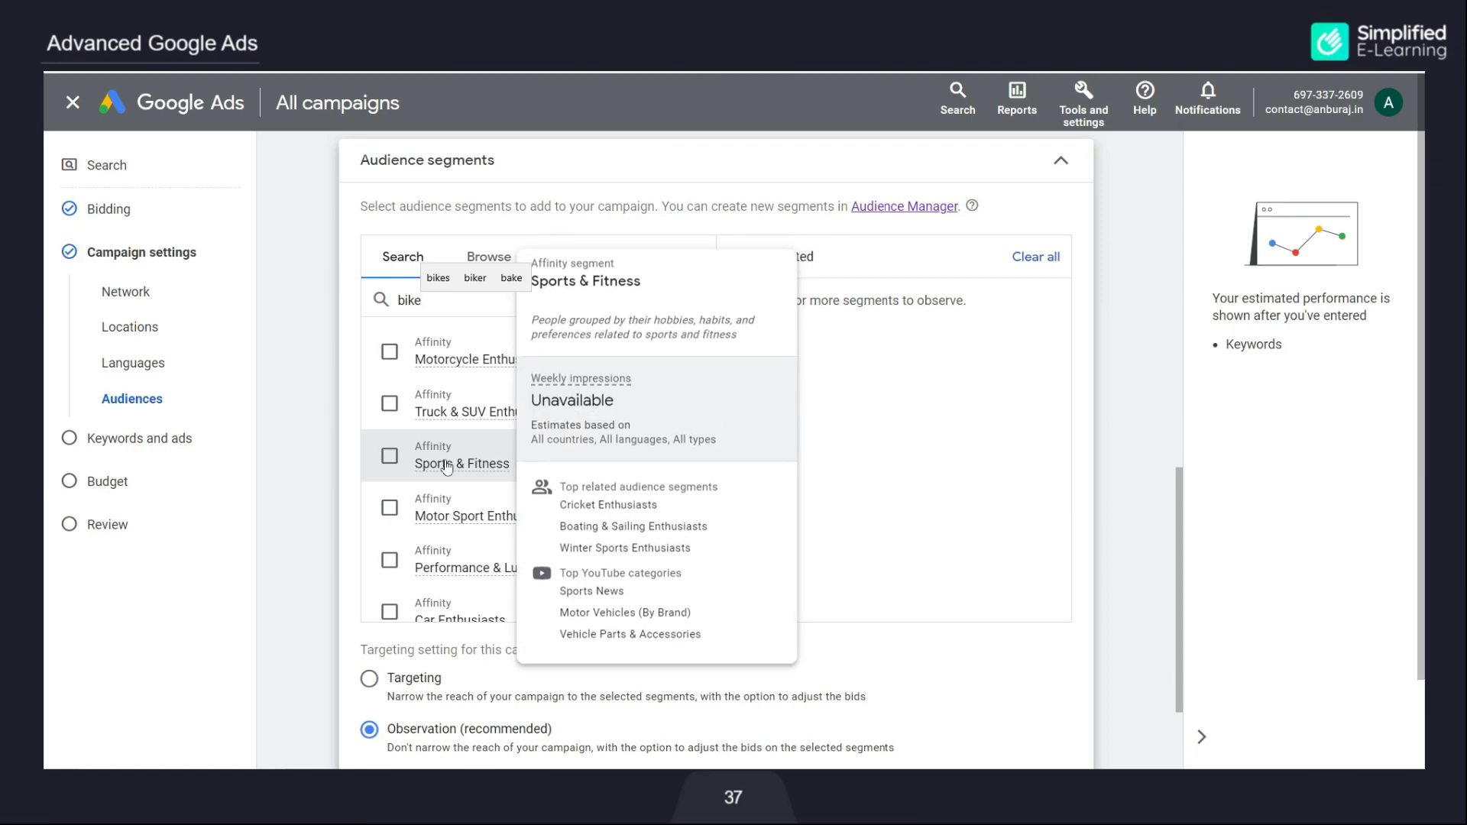
left_click(392, 361)
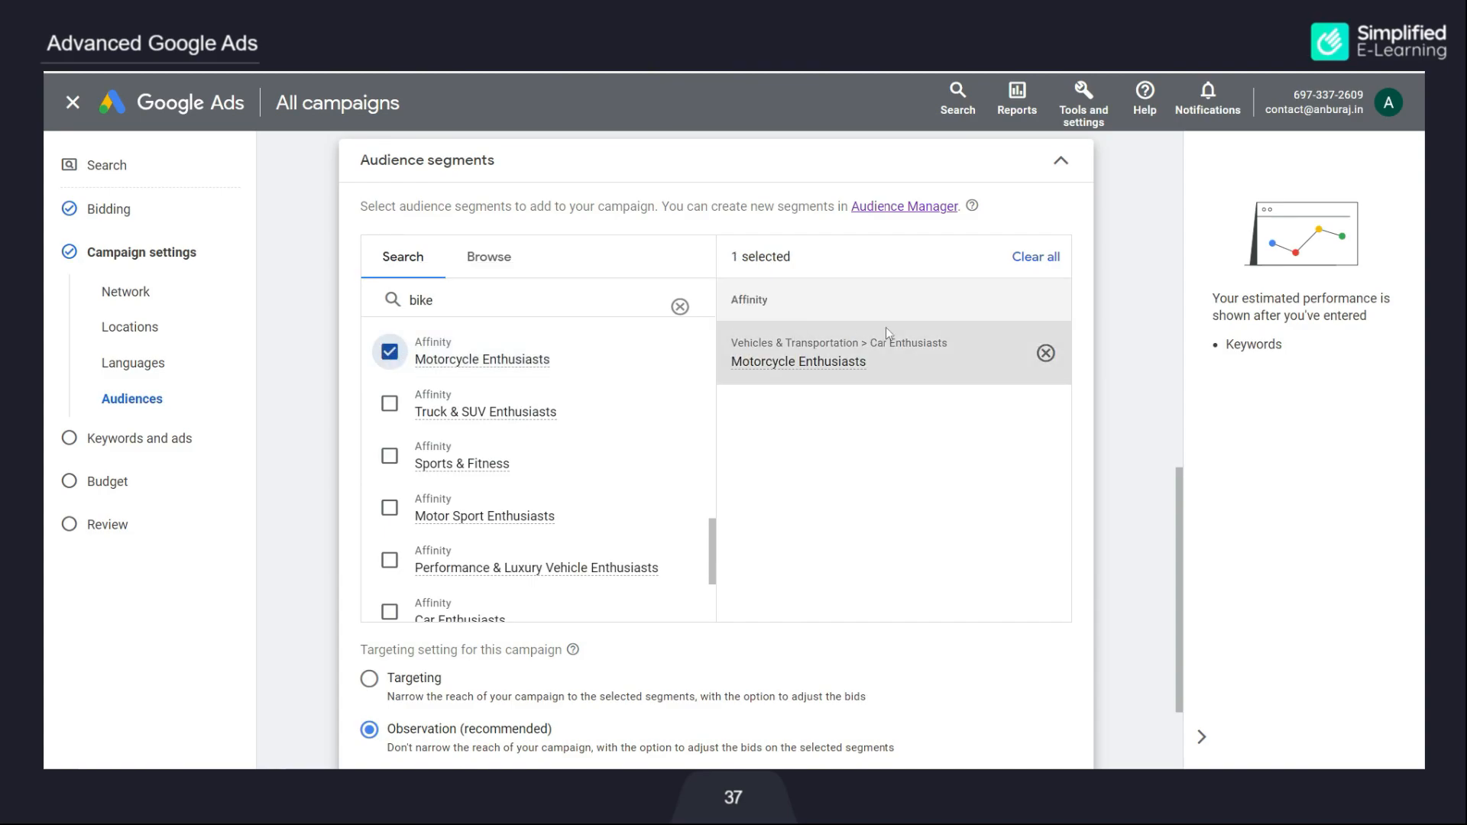
Step: Browse the detailed demographics segments and examine the options under Marital Status and Home-ownership Status
left_click(498, 261)
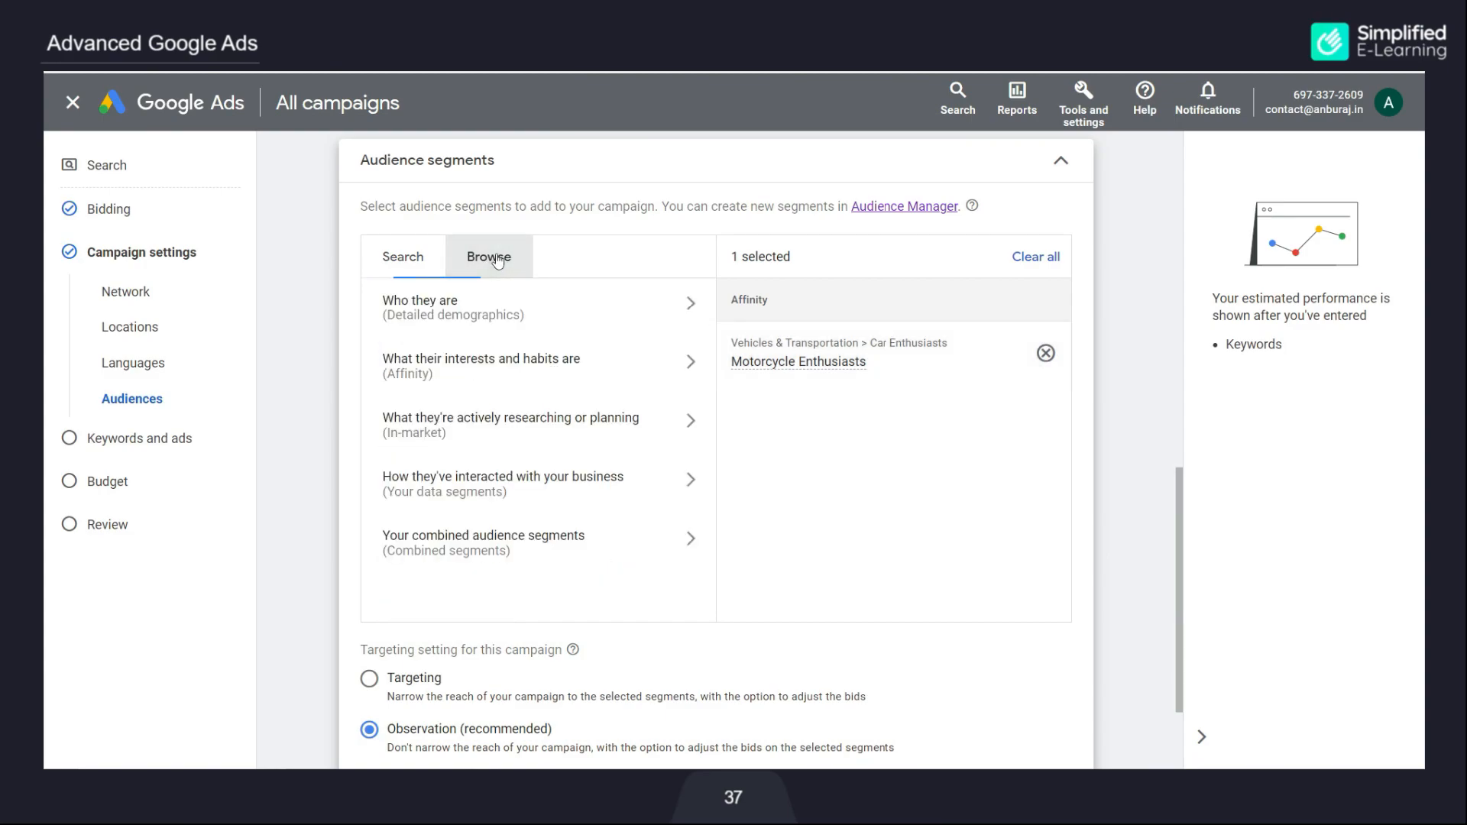
left_click(510, 307)
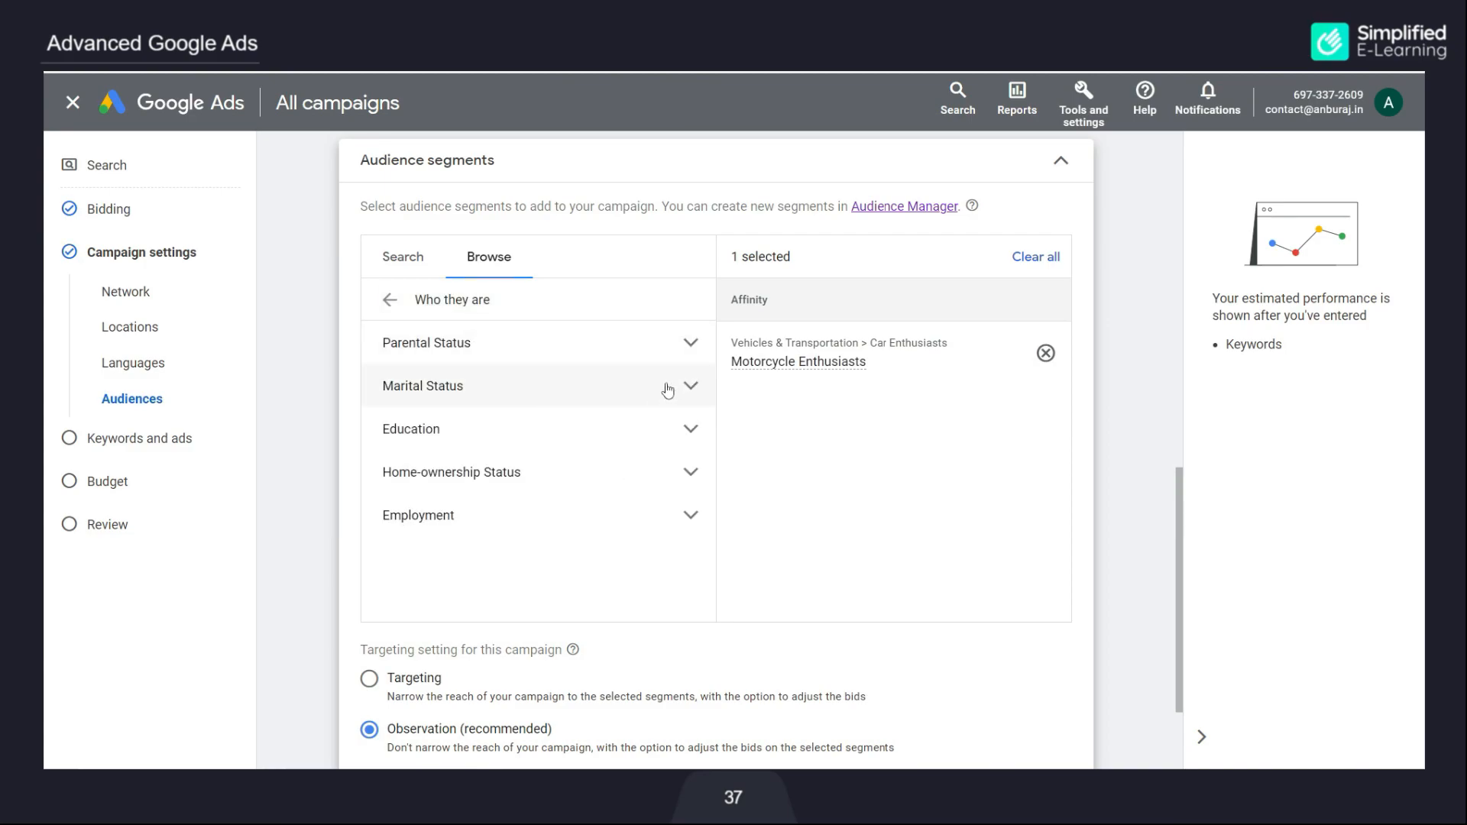
left_click(693, 386)
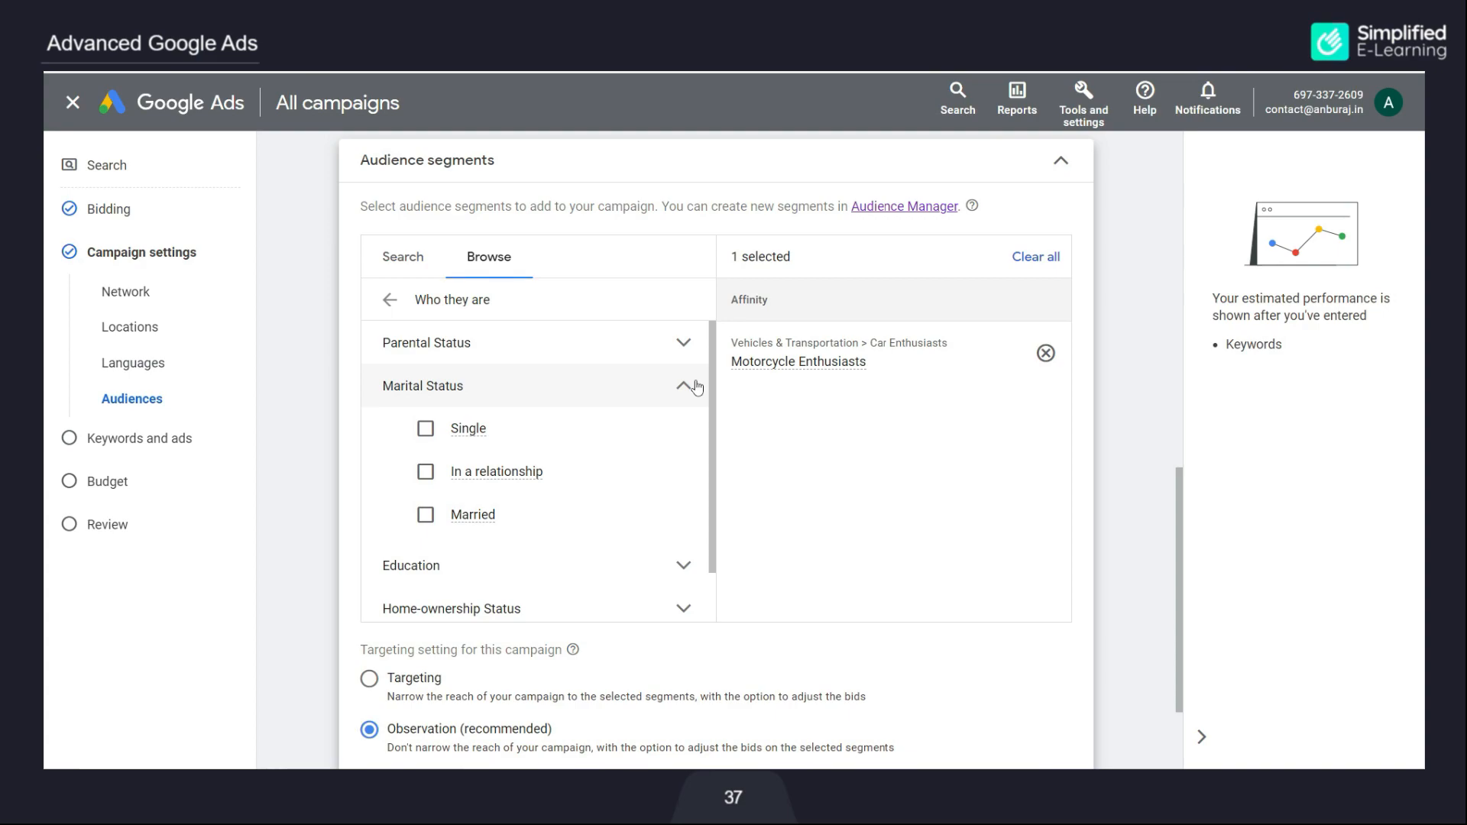
left_click(692, 386)
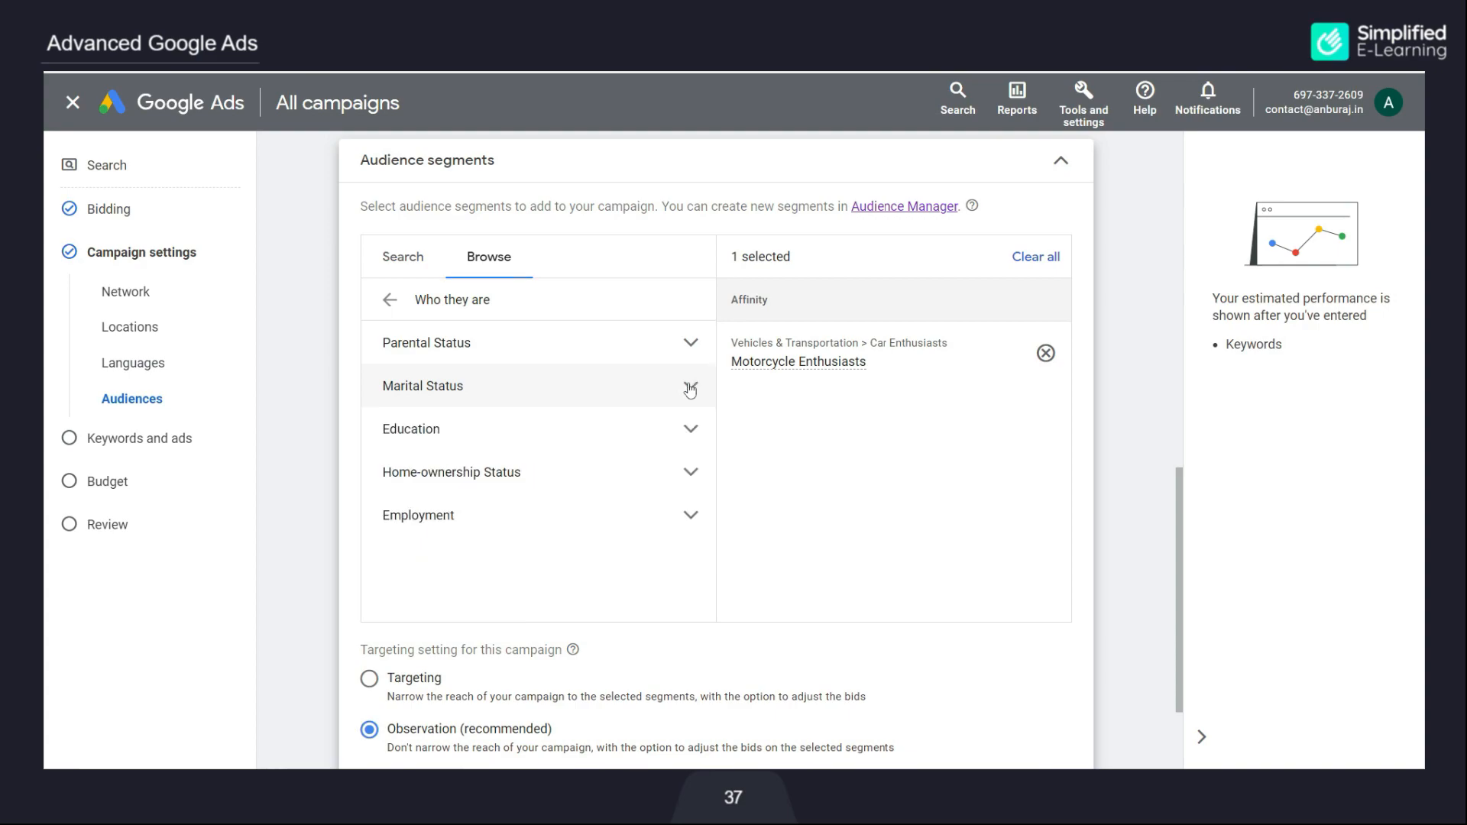
left_click(693, 476)
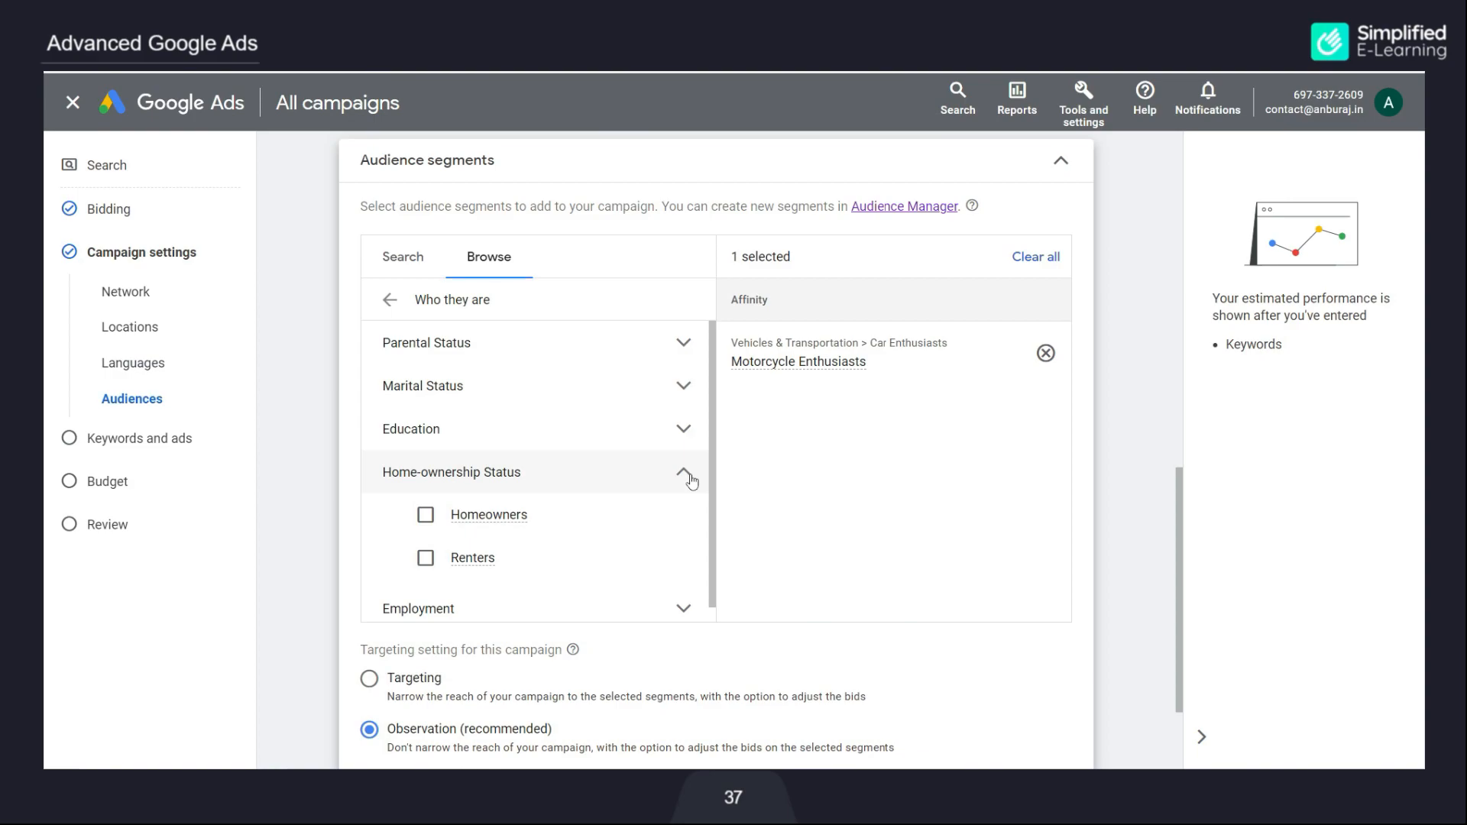
scroll(568, 524, "down", 1)
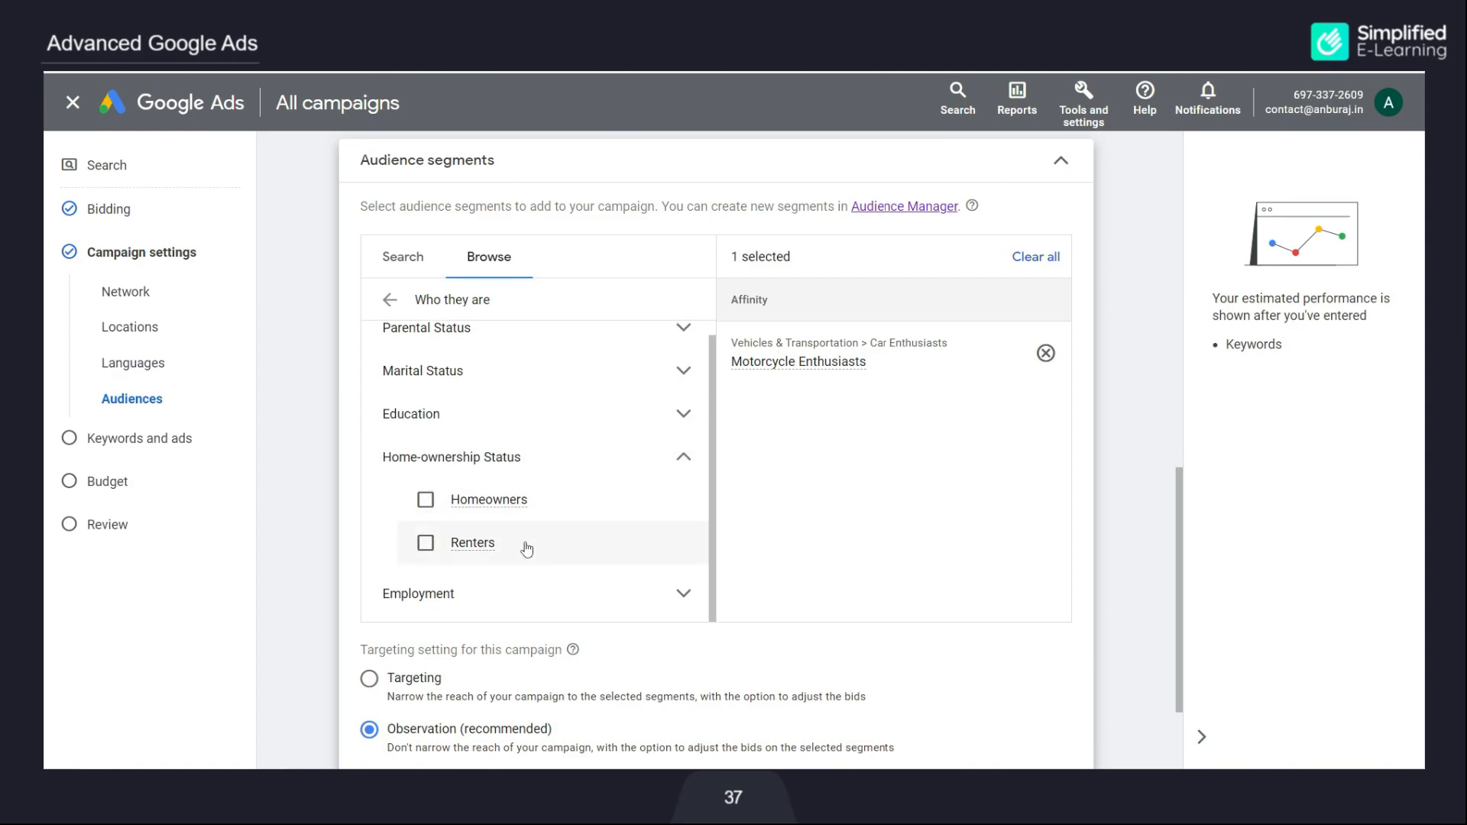
left_click(683, 457)
Step: Add the Healthcare Industry and Financial Industry segments from the Employment demographics
left_click(691, 517)
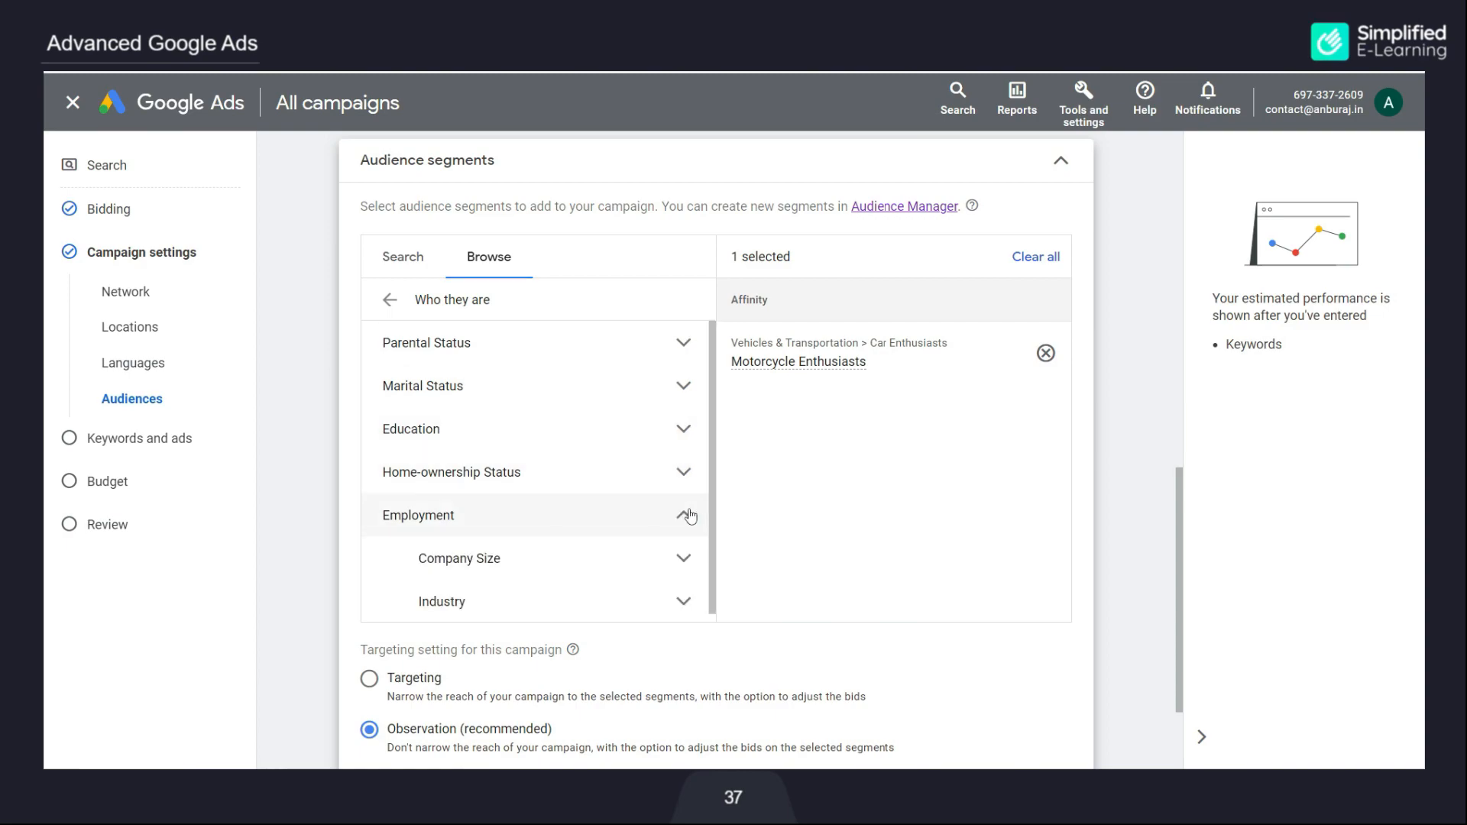
left_click(678, 551)
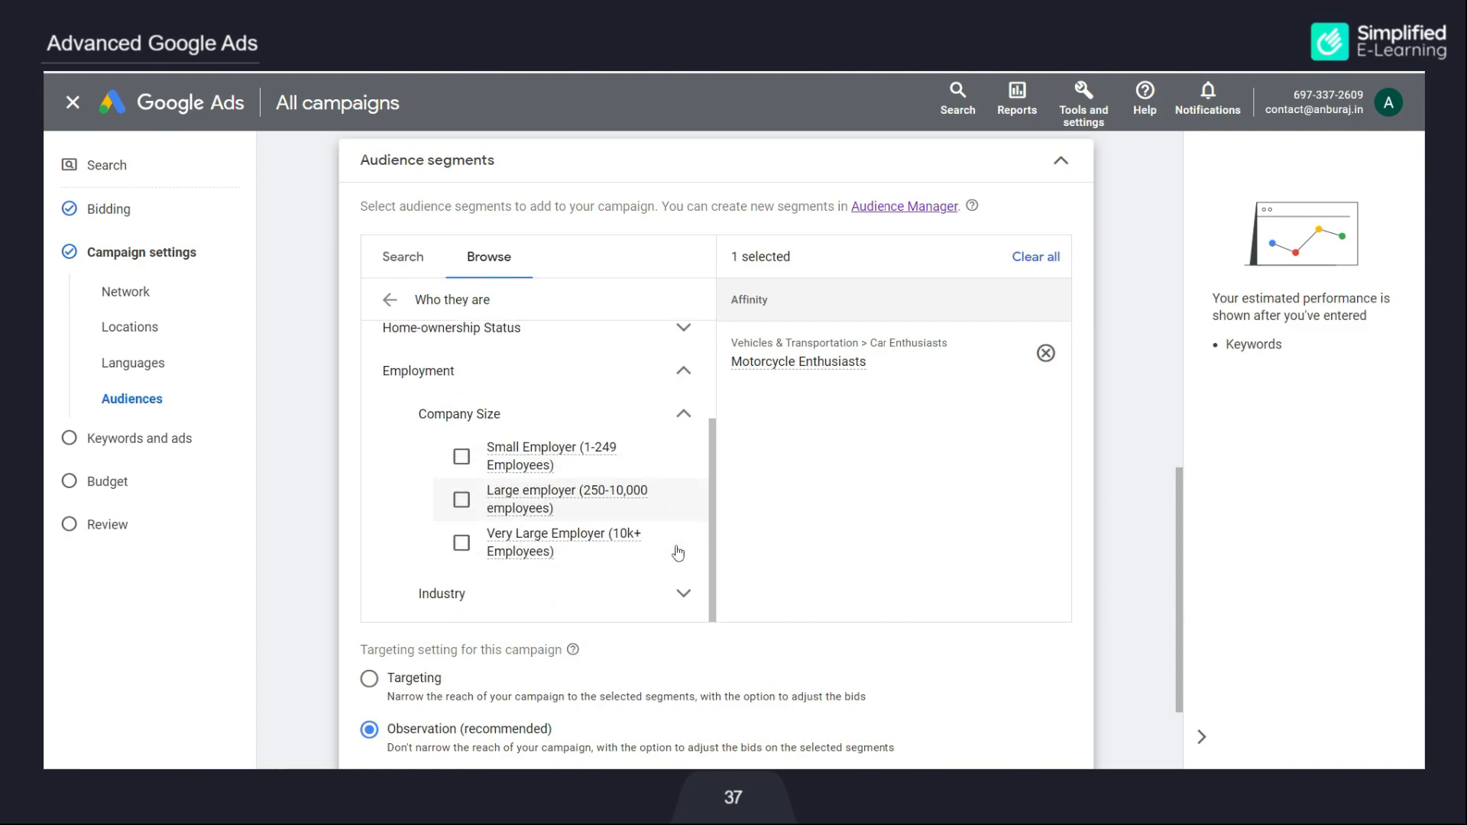
scroll(678, 553, "down", 2)
left_click(684, 448)
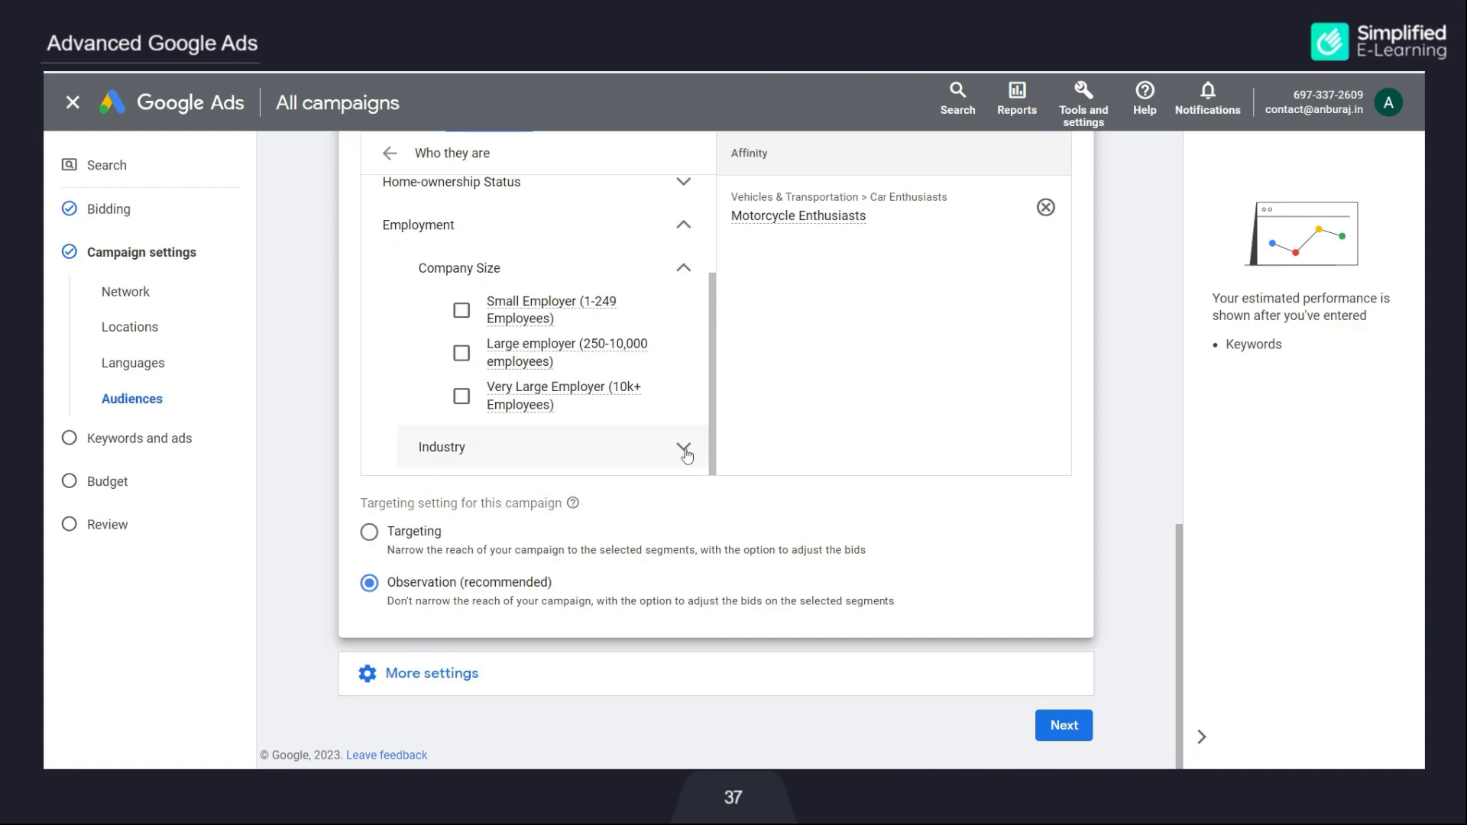
scroll(645, 435, "down", 1)
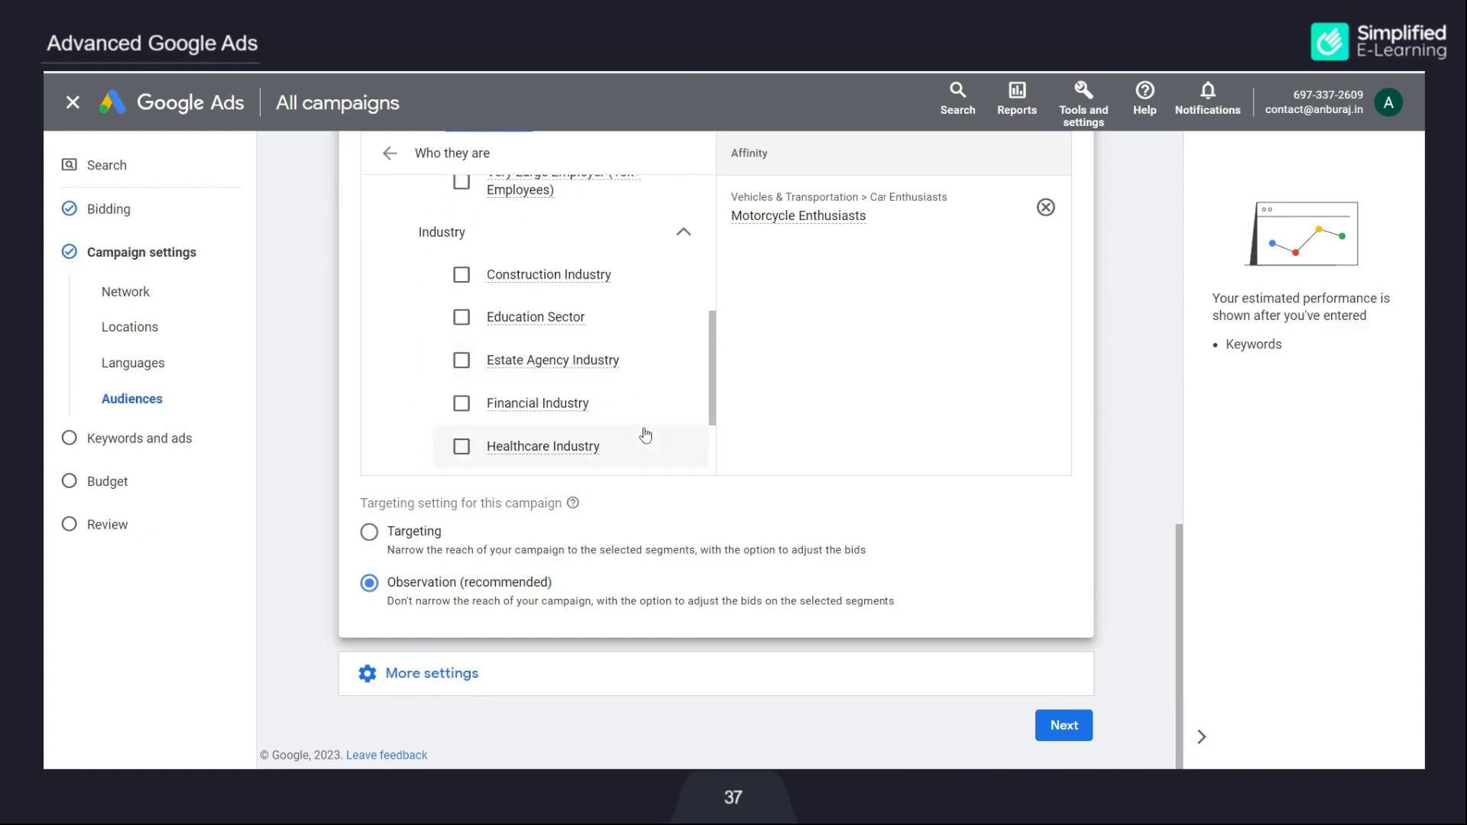
left_click(461, 446)
left_click(460, 405)
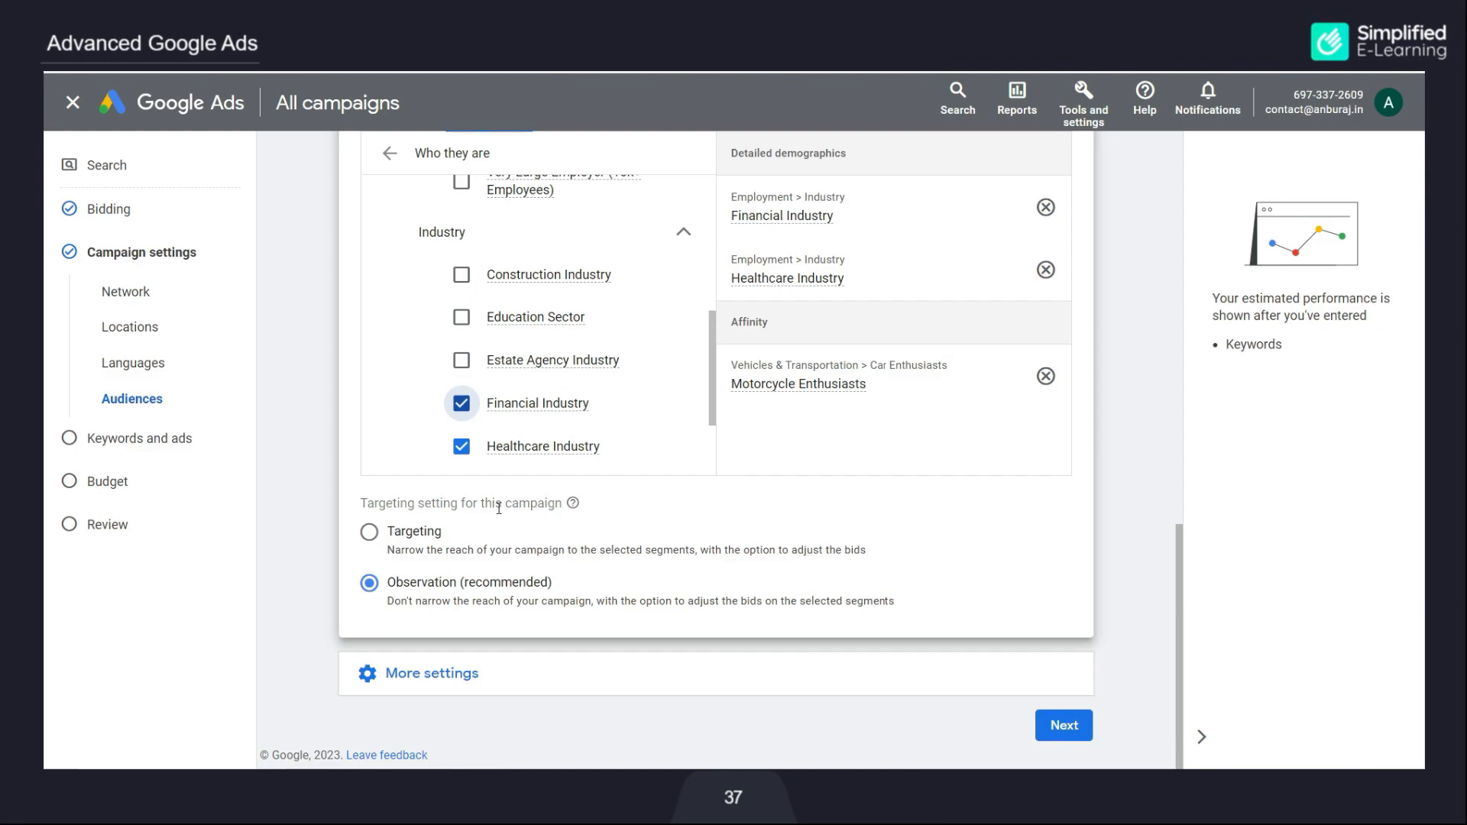
Step: Try the Targeting setting for the campaign's selected segments and restore Observation
left_click(369, 531)
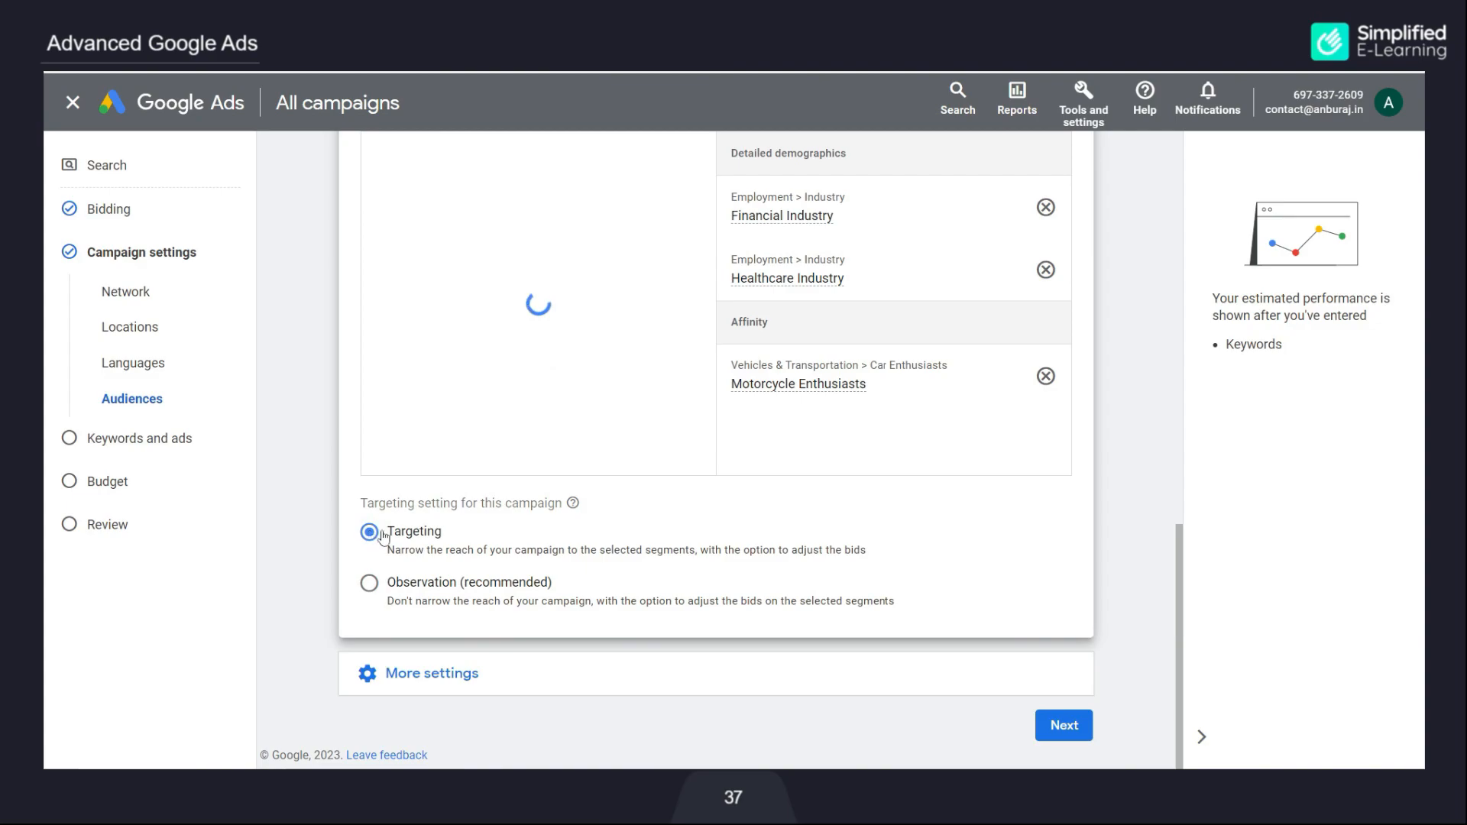
scroll(868, 308, "up", 2)
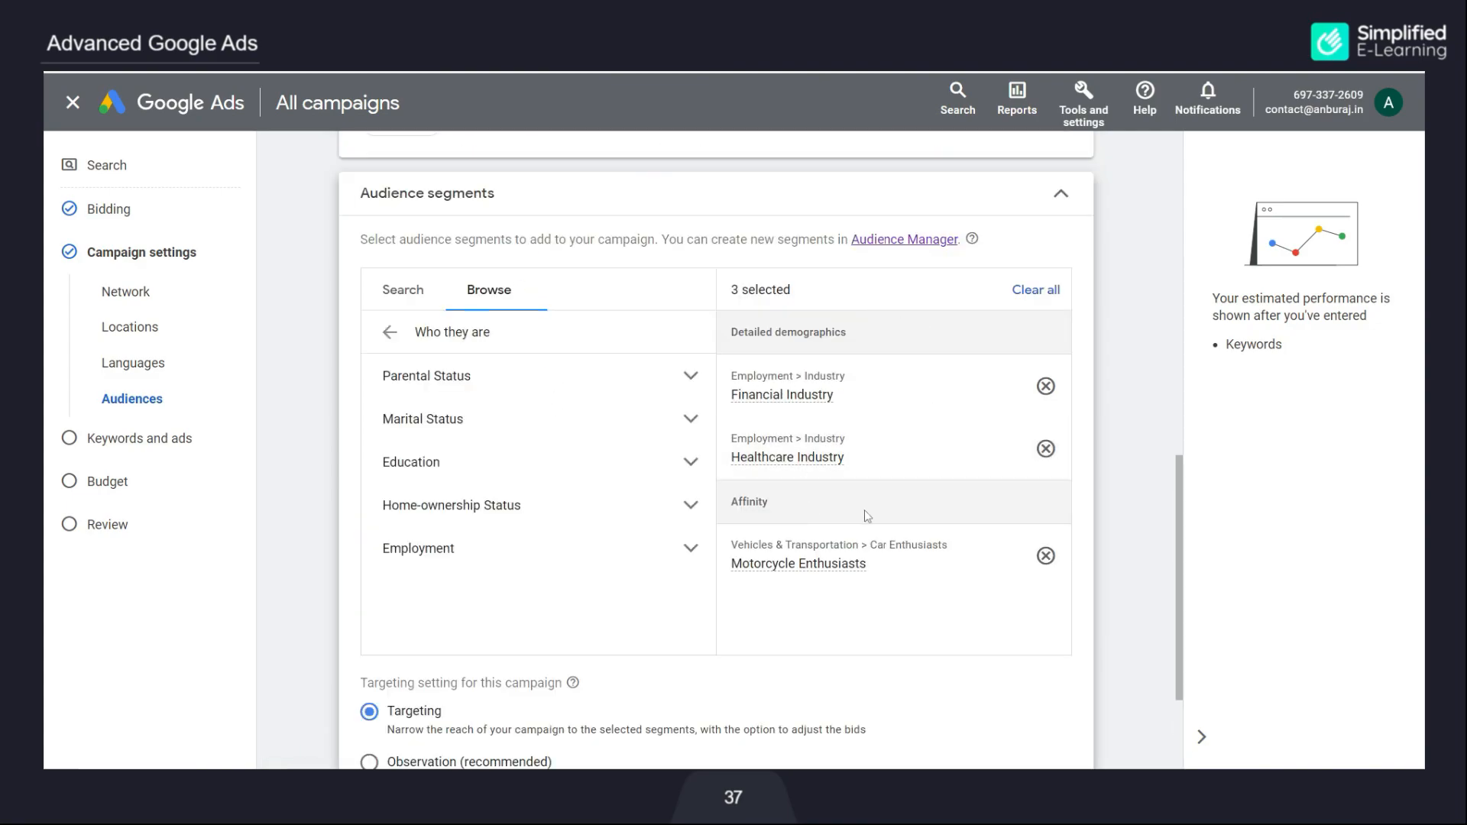
scroll(864, 511, "down", 2)
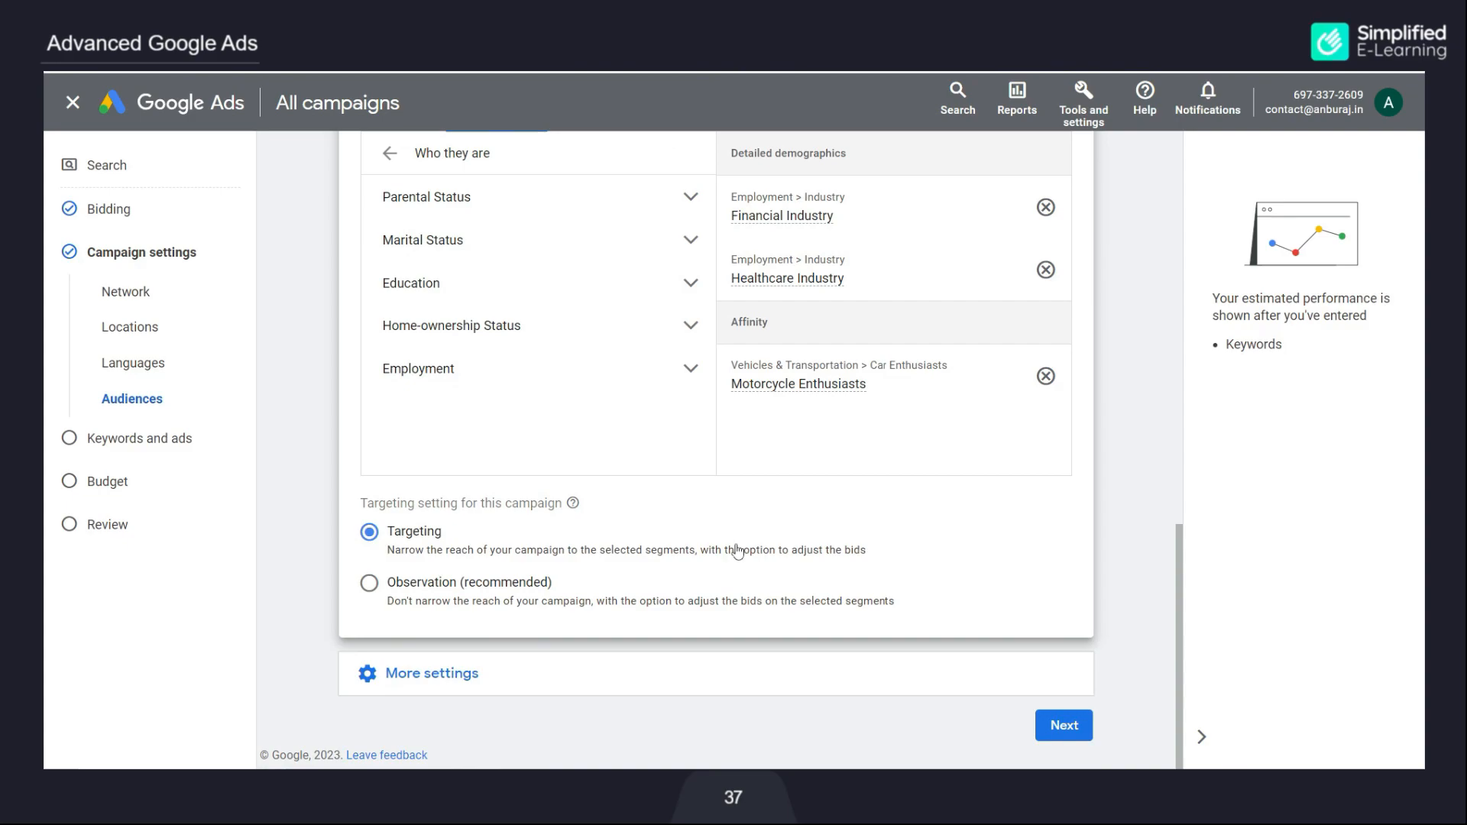
left_click(369, 586)
Step: Add the Food & Dining, Home & Garden and Sports & Fitness affinity segments from the interests and habits category
scroll(383, 578, "up", 1)
left_click(391, 242)
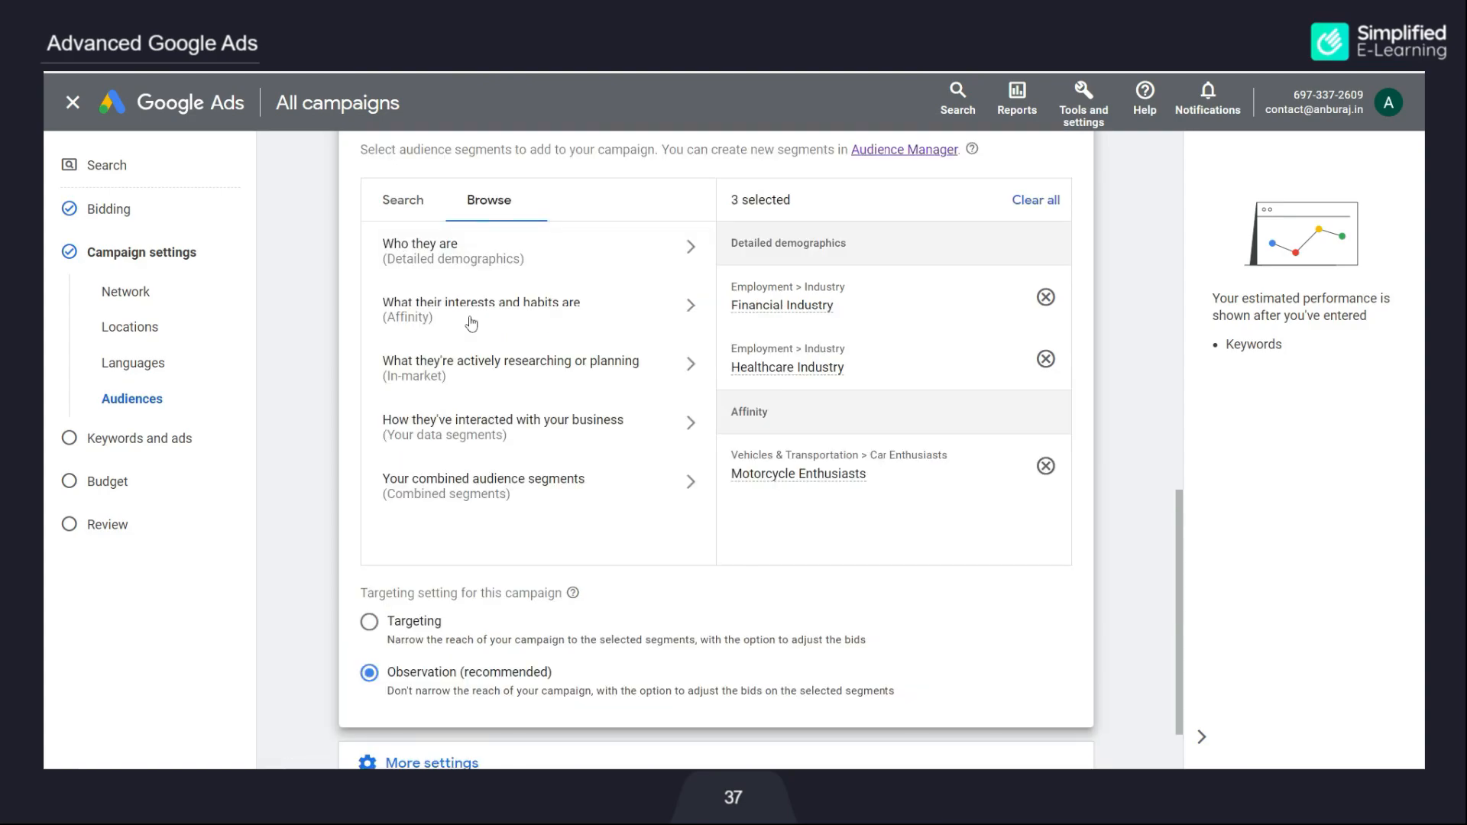
left_click(469, 319)
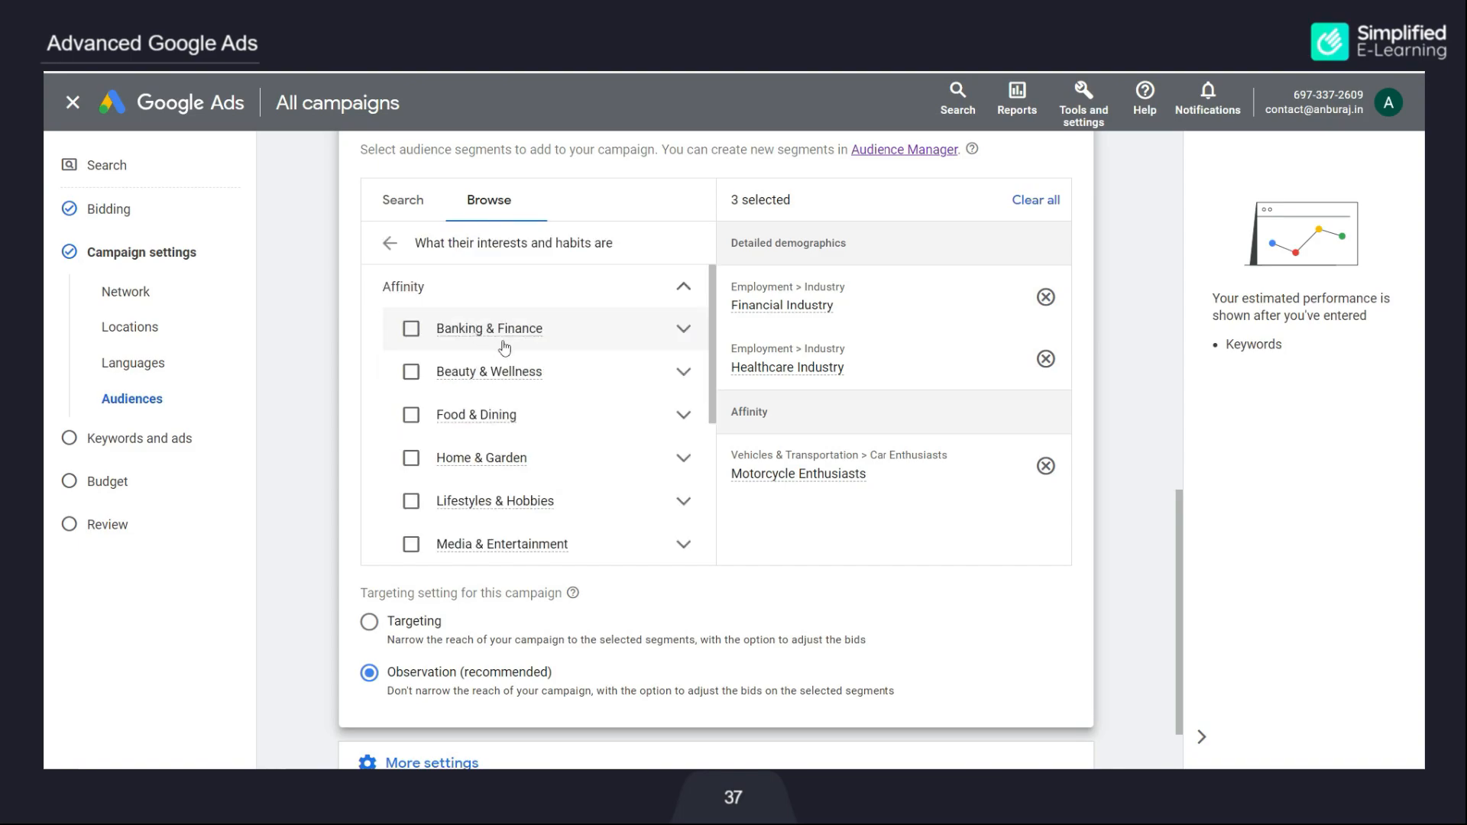
left_click(410, 417)
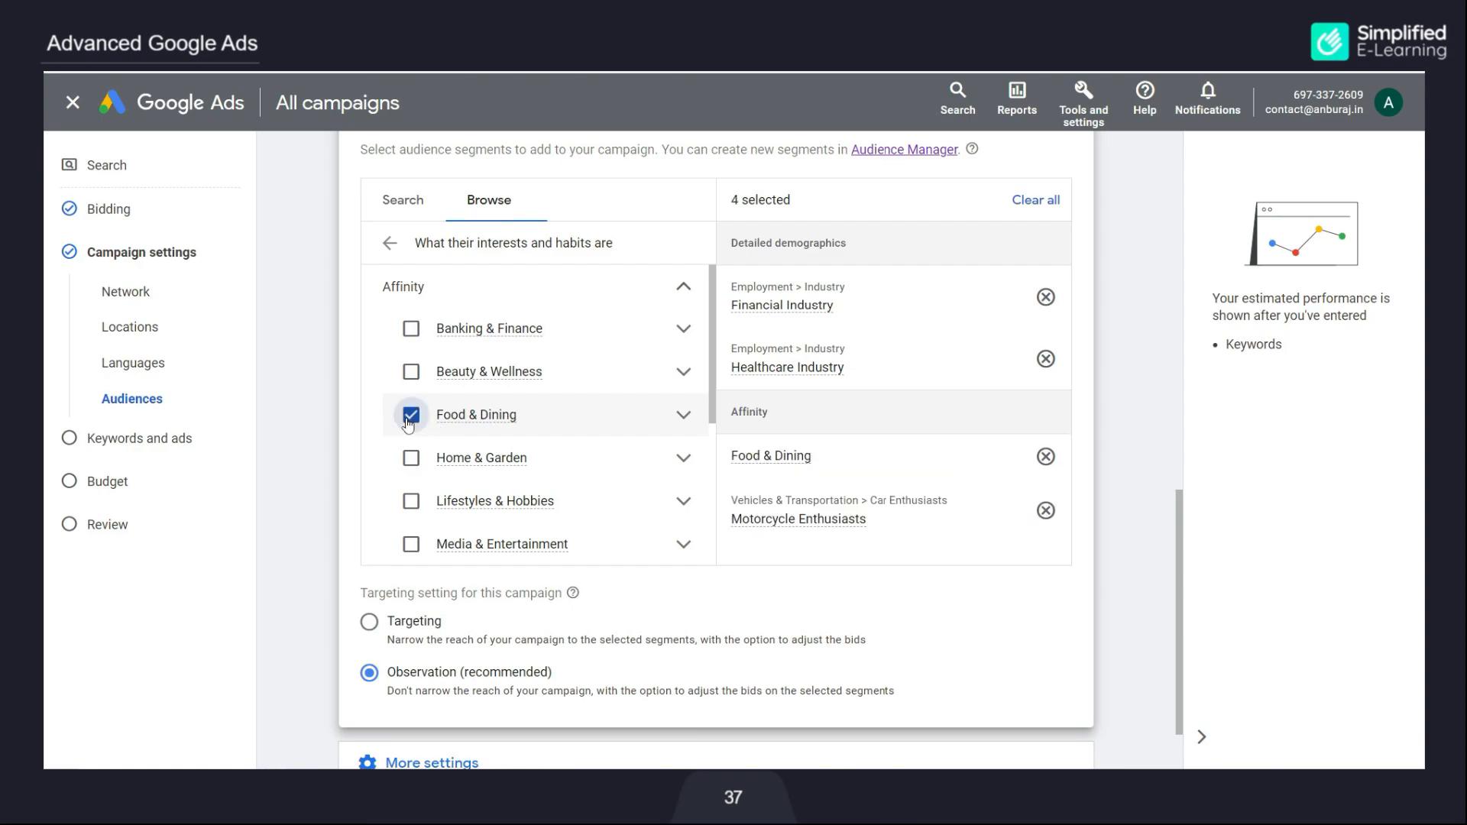
left_click(411, 459)
scroll(412, 459, "down", 3)
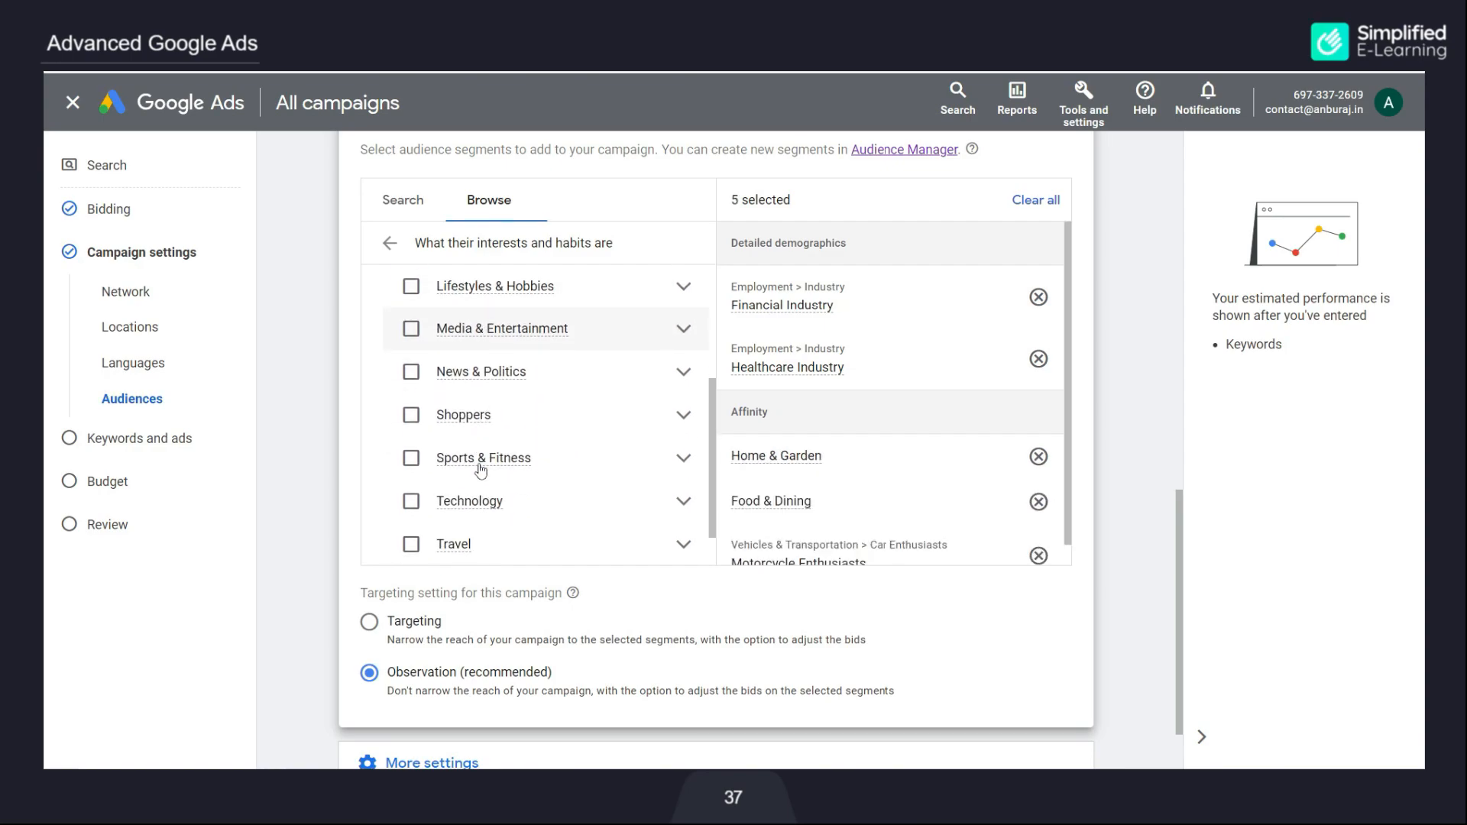
left_click(413, 460)
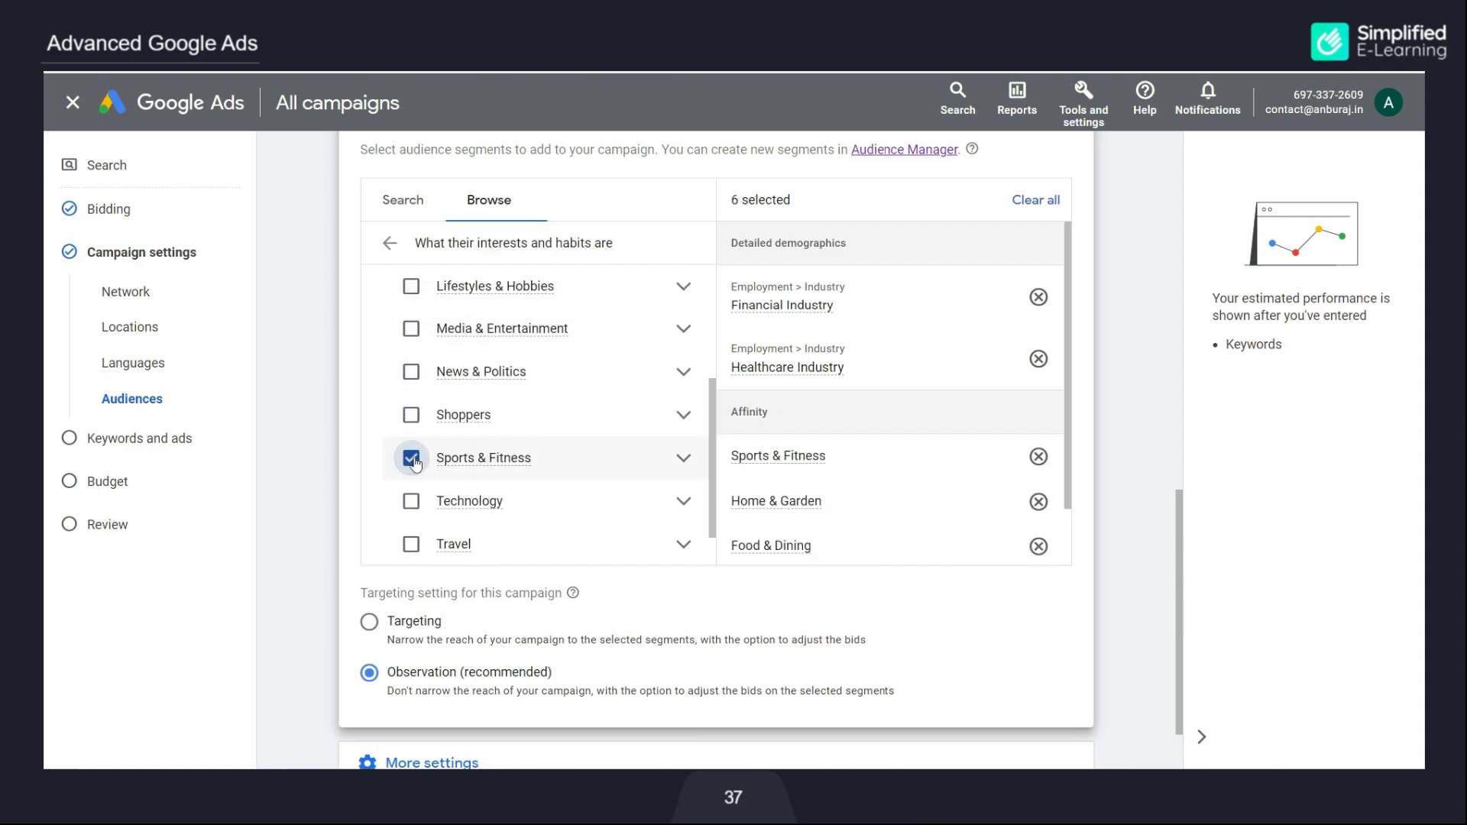
Step: Browse the audience segments based on how people have interacted with the business
left_click(389, 243)
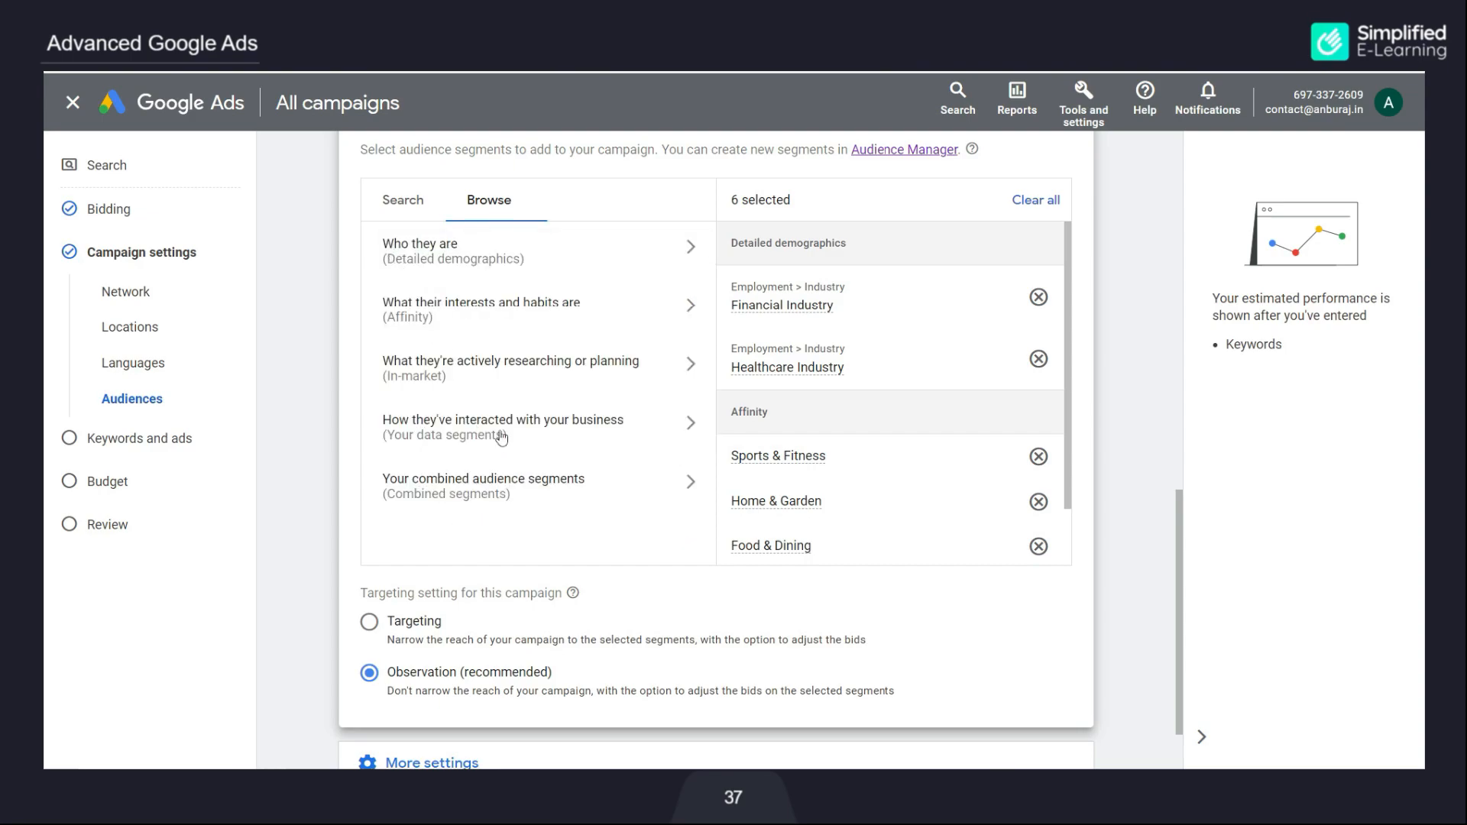
left_click(501, 437)
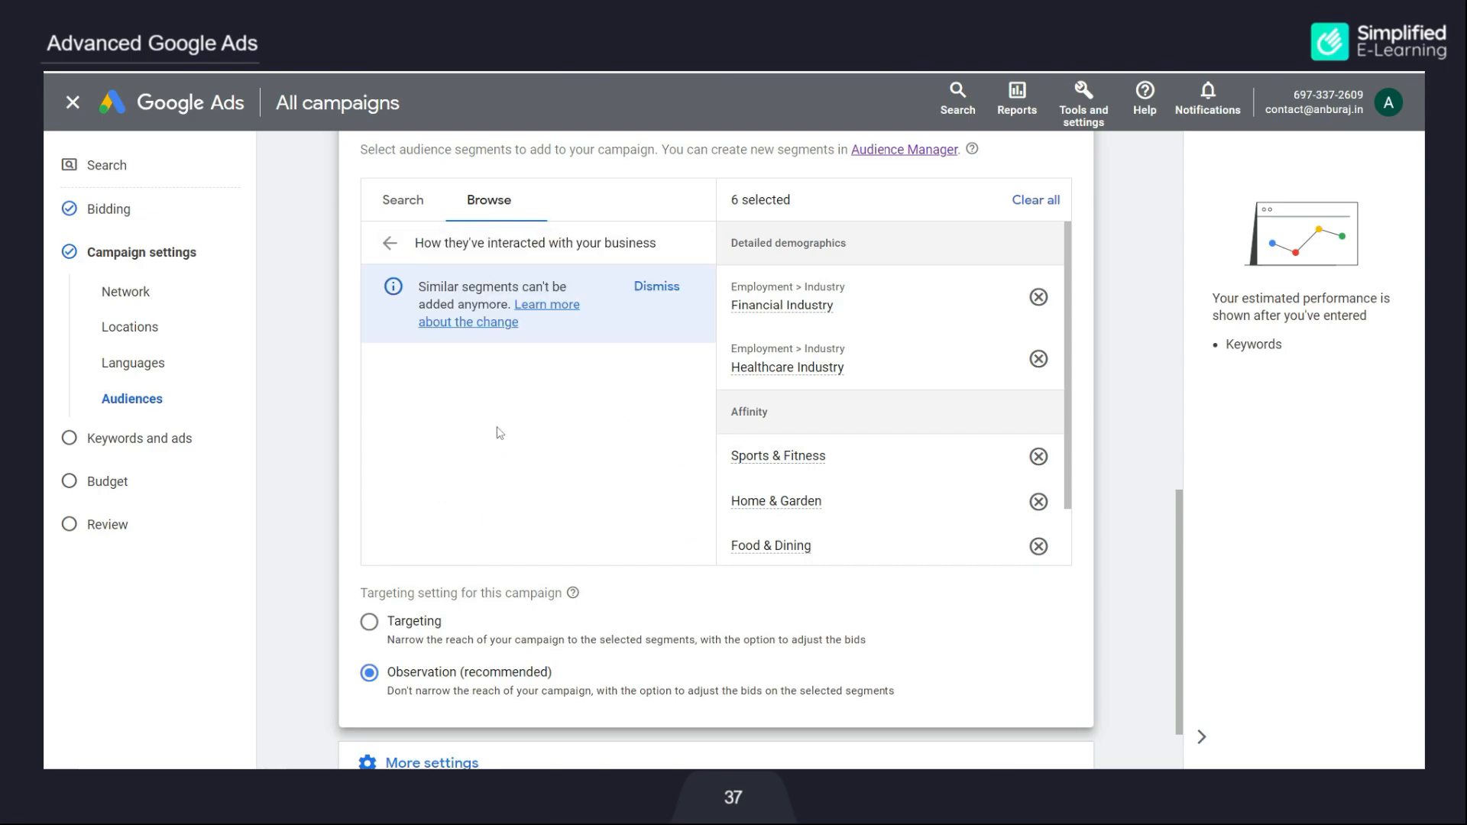